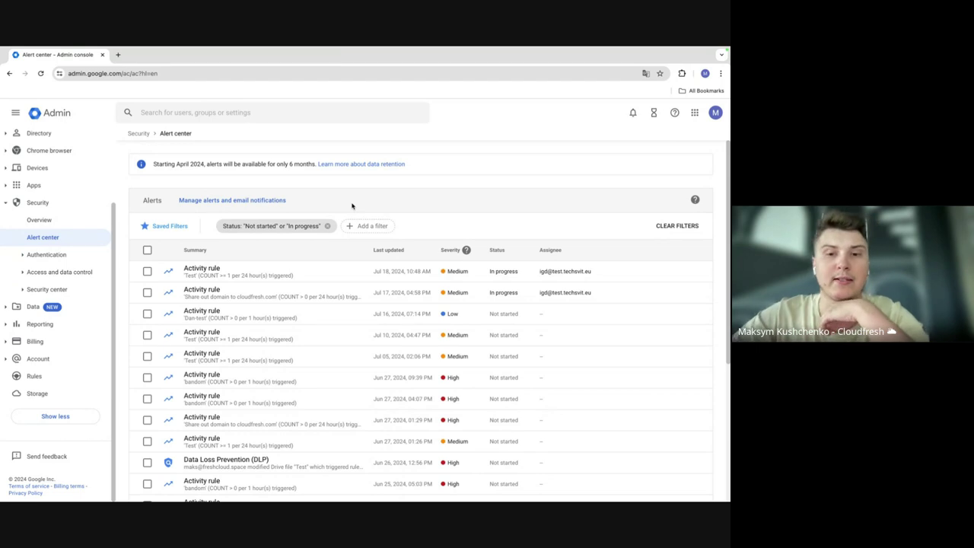
Open the most recently updated 'Test' activity rule alert and examine its summary, trigger window and threshold.
click(278, 270)
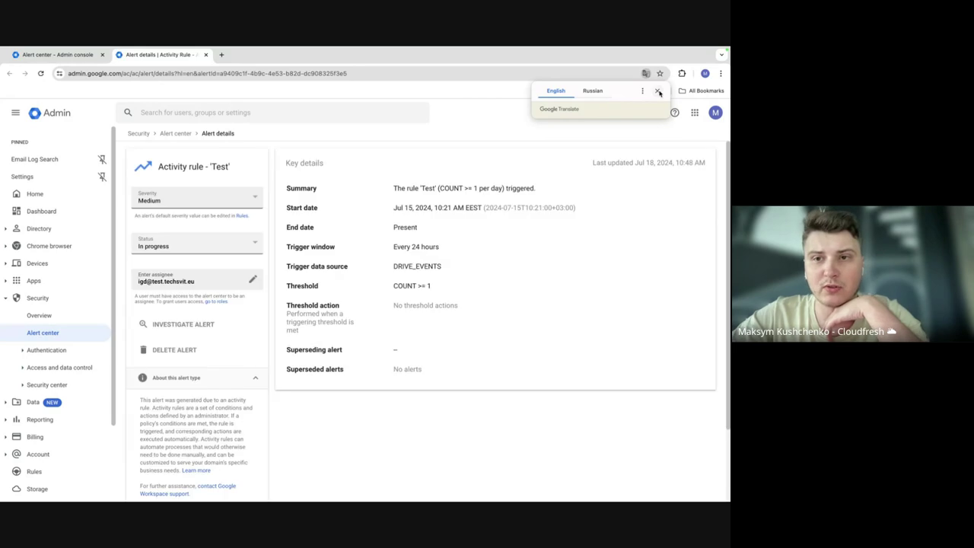
click(659, 92)
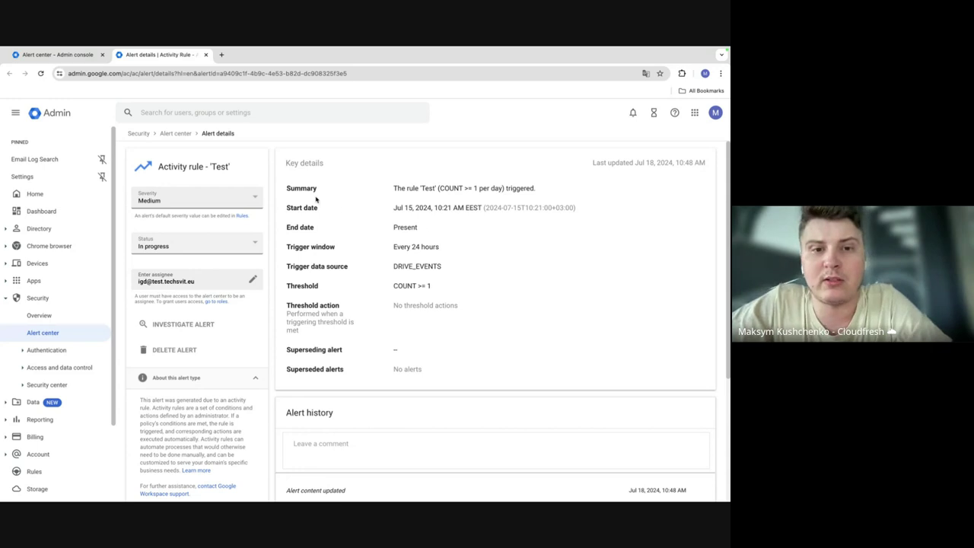
drag(392, 188, 535, 188)
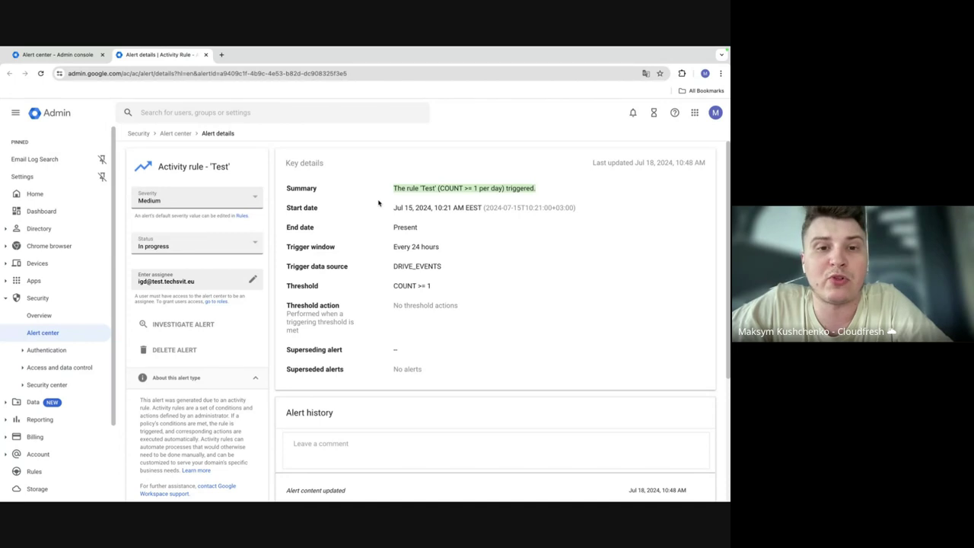
scroll(413, 217, down, 1)
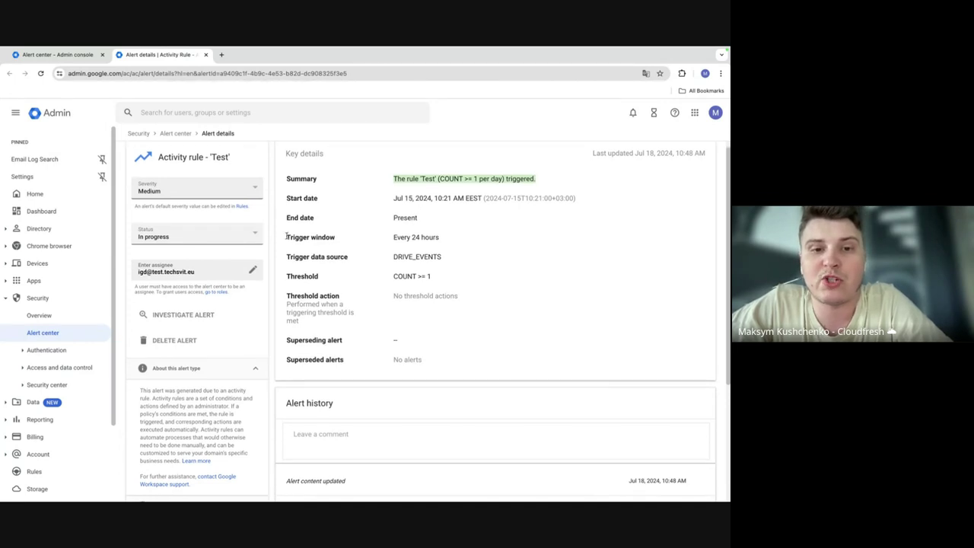
drag(287, 237, 337, 237)
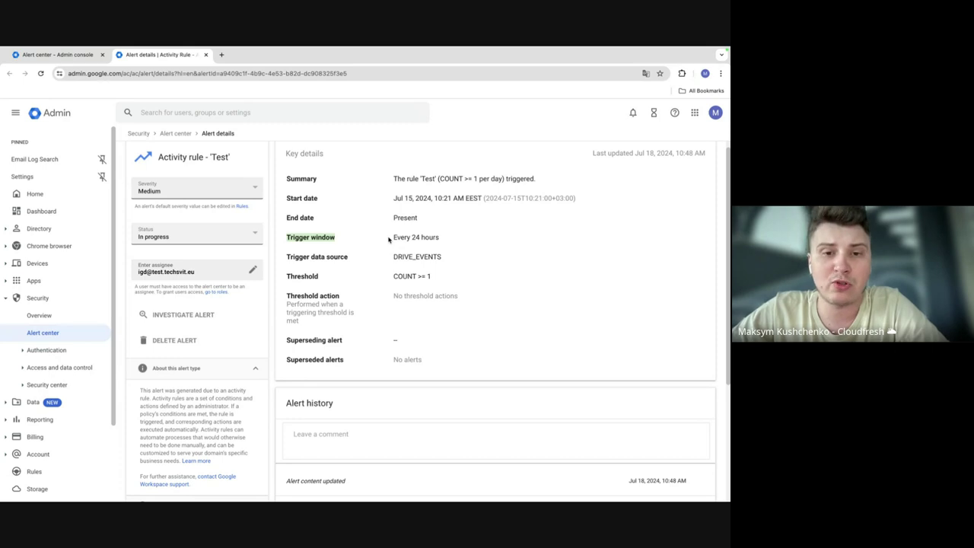
drag(292, 283, 450, 275)
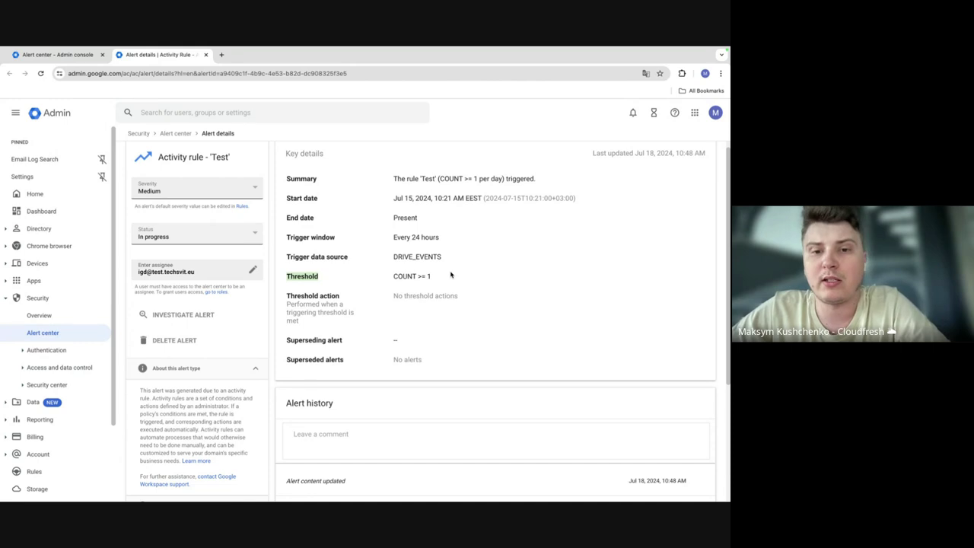
click(451, 274)
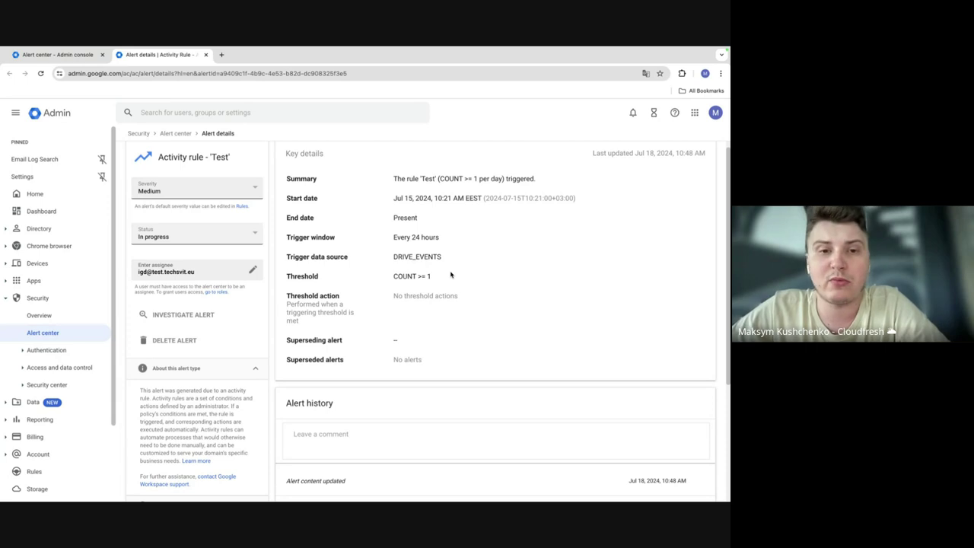
scroll(451, 274, down, 1)
scroll(450, 275, down, 1)
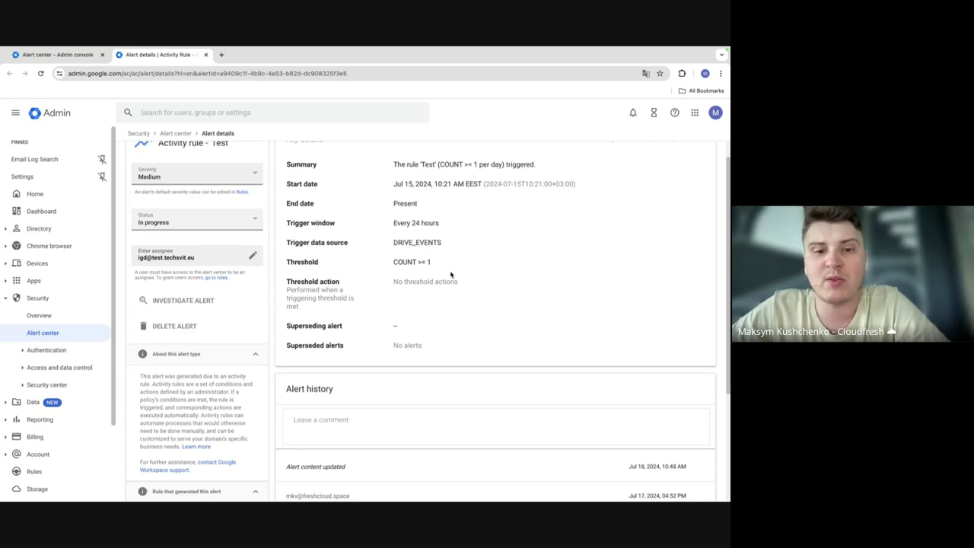
scroll(451, 275, down, 1)
scroll(451, 275, up, 1)
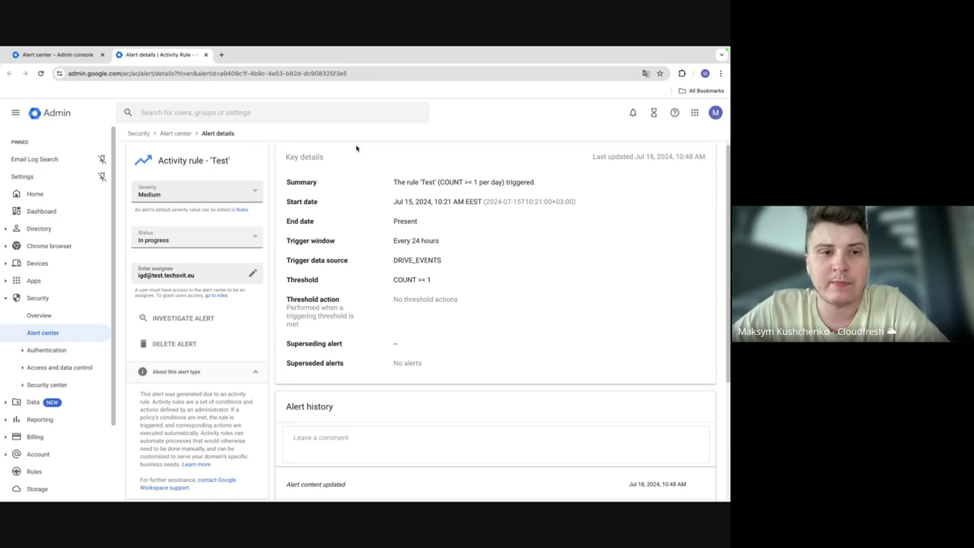
Set the alert's severity to High.
click(170, 192)
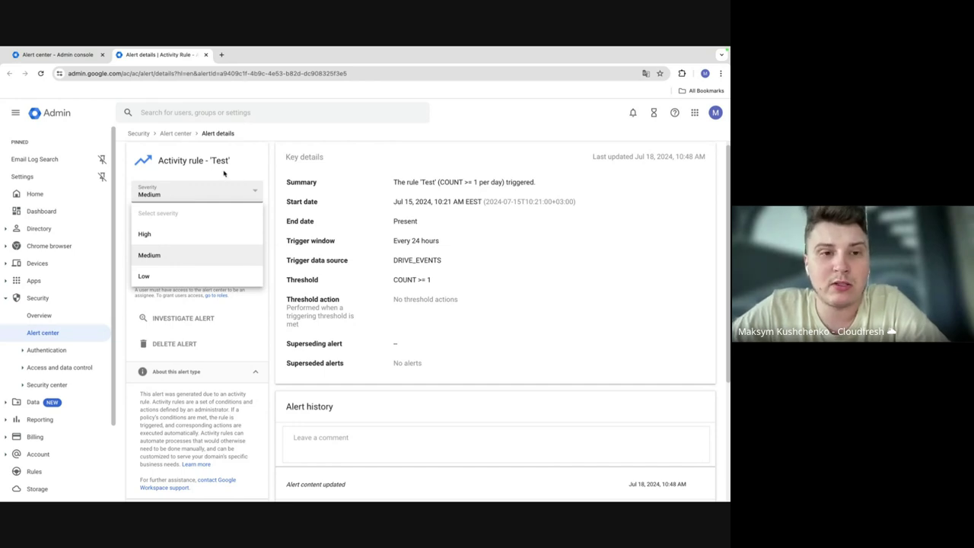
click(173, 238)
scroll(204, 268, down, 1)
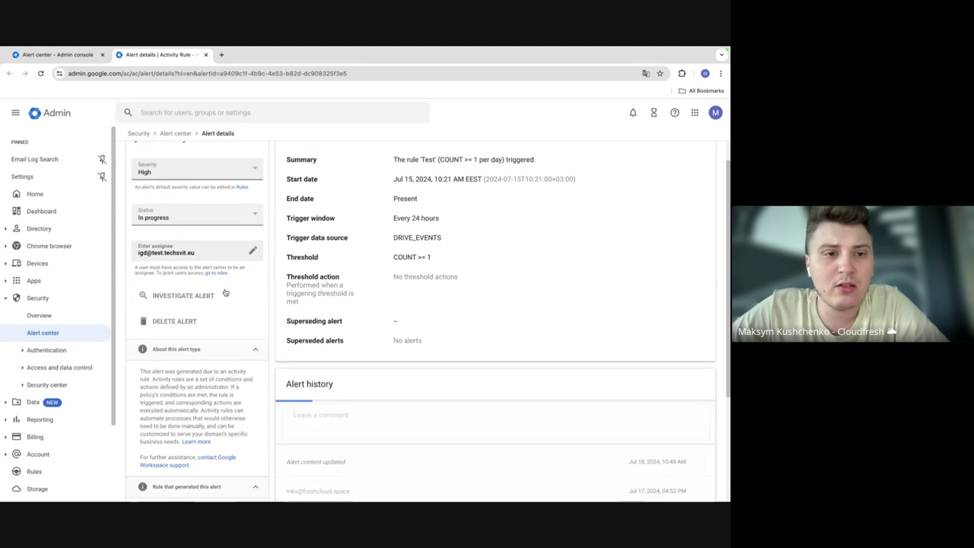
Inspect the alert's assignee editor and reselect In progress as its status.
click(182, 254)
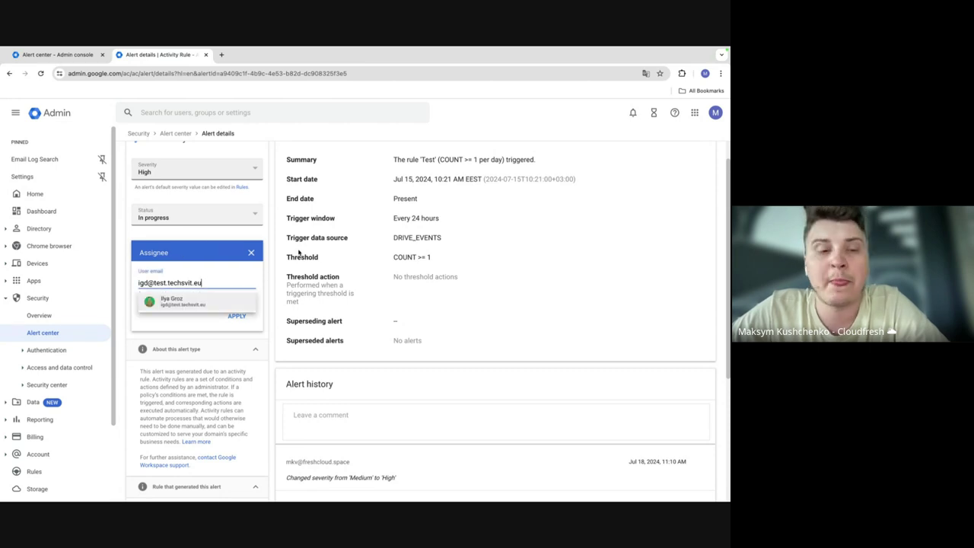
click(251, 252)
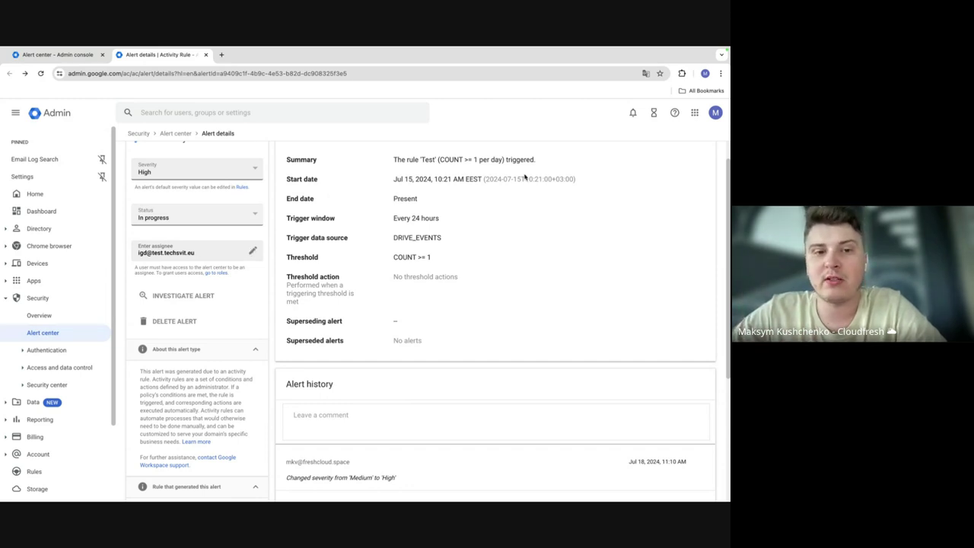
click(172, 215)
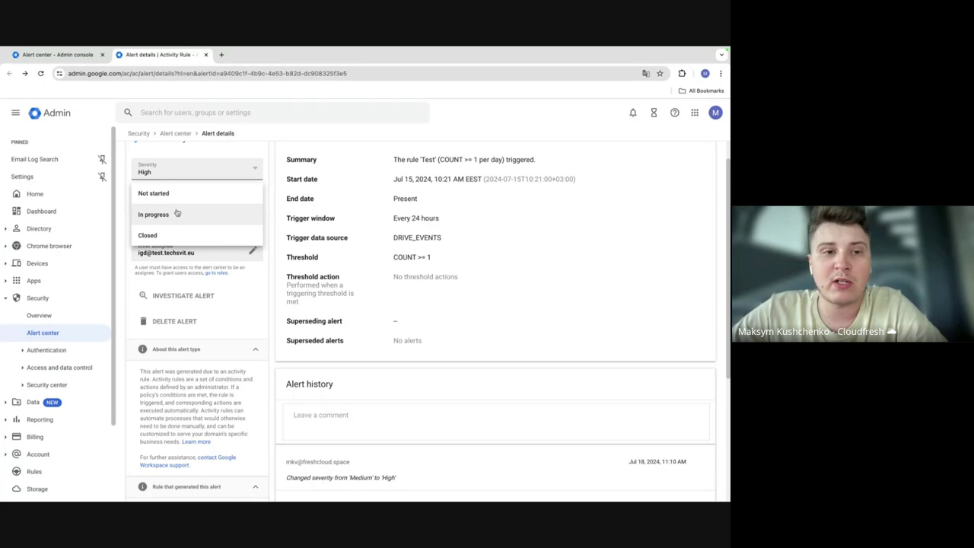
click(176, 213)
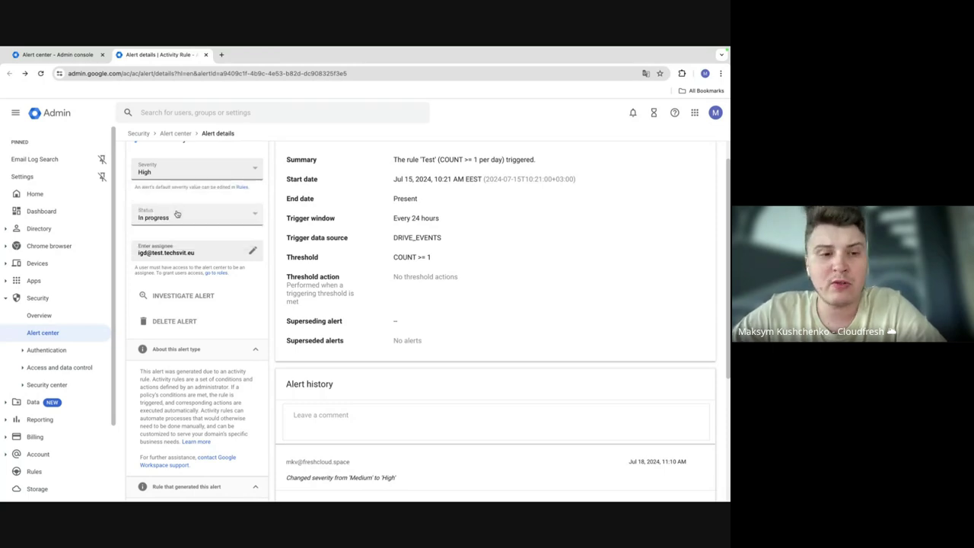
Review the alert history entries below the key details.
scroll(329, 256, down, 1)
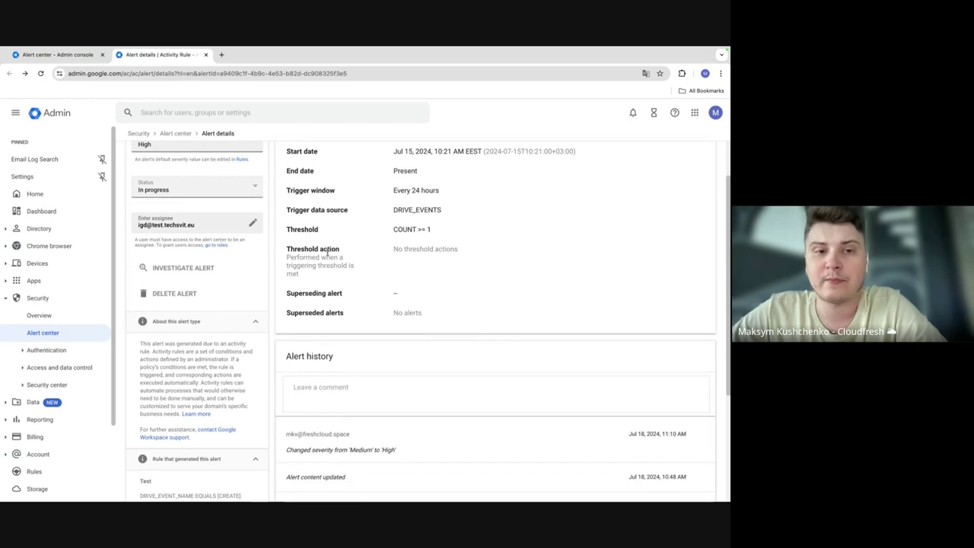
scroll(264, 223, up, 3)
scroll(264, 223, down, 3)
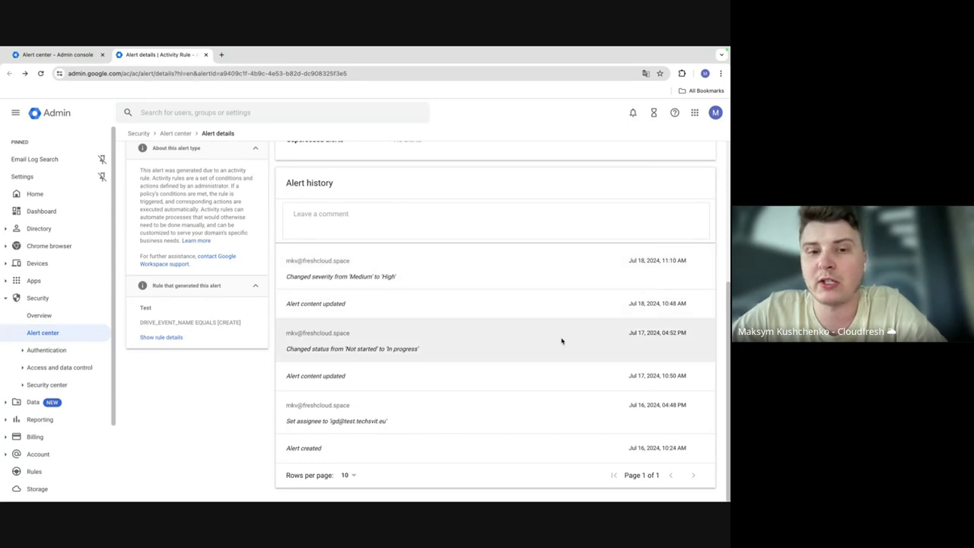
scroll(561, 340, up, 2)
scroll(561, 340, up, 1)
scroll(491, 352, down, 1)
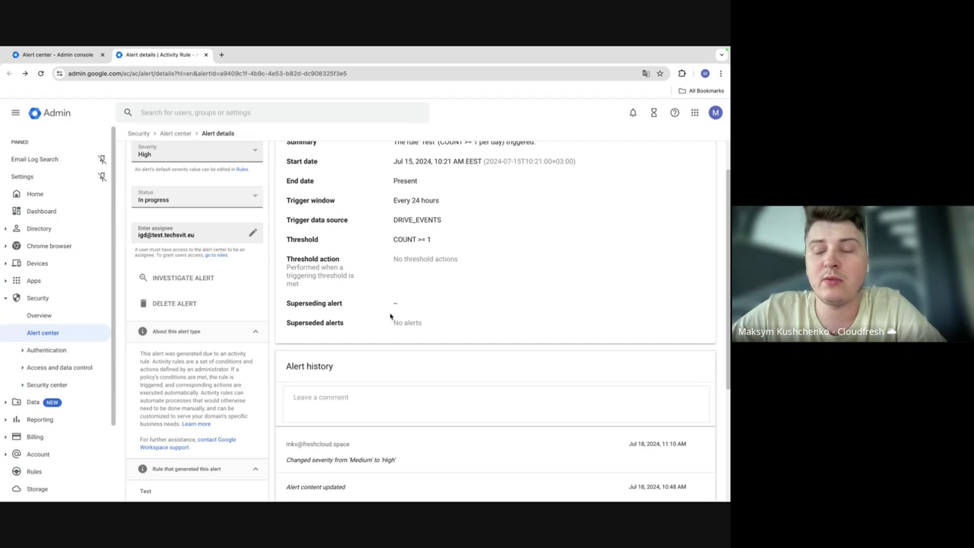
Open the alert in the investigation tool and dismiss the translation prompt.
click(177, 277)
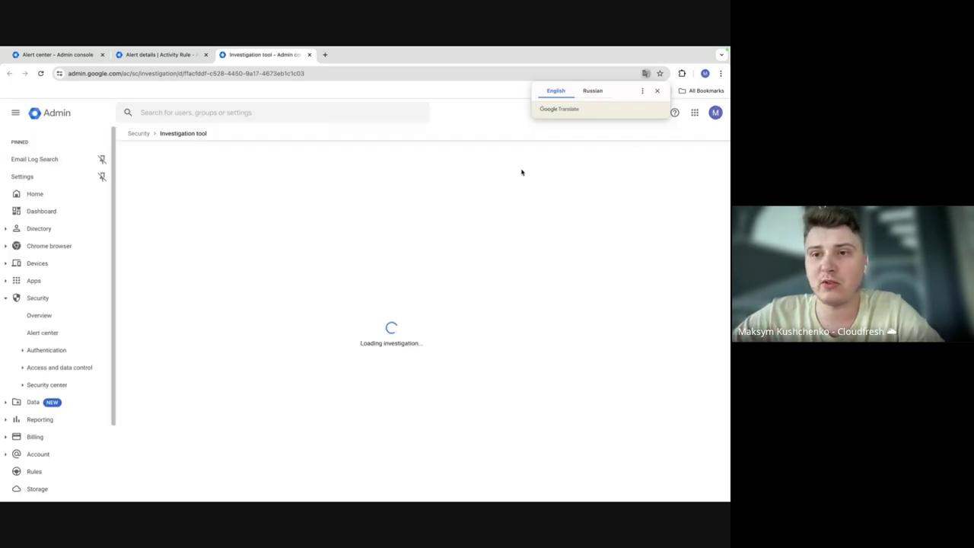
click(657, 90)
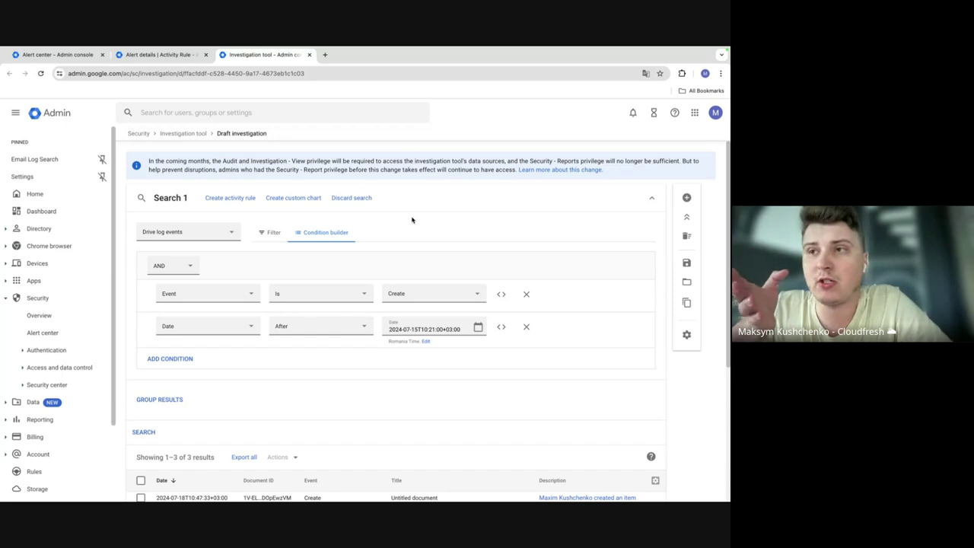
scroll(411, 224, down, 1)
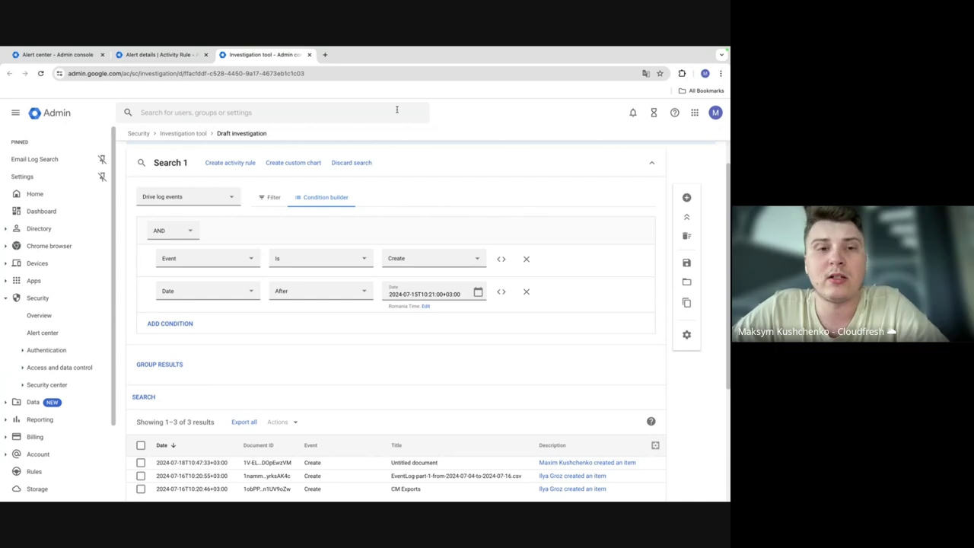
Browse the data sources available for Search 1, from Access Transparency log events through Gmail messages.
click(204, 199)
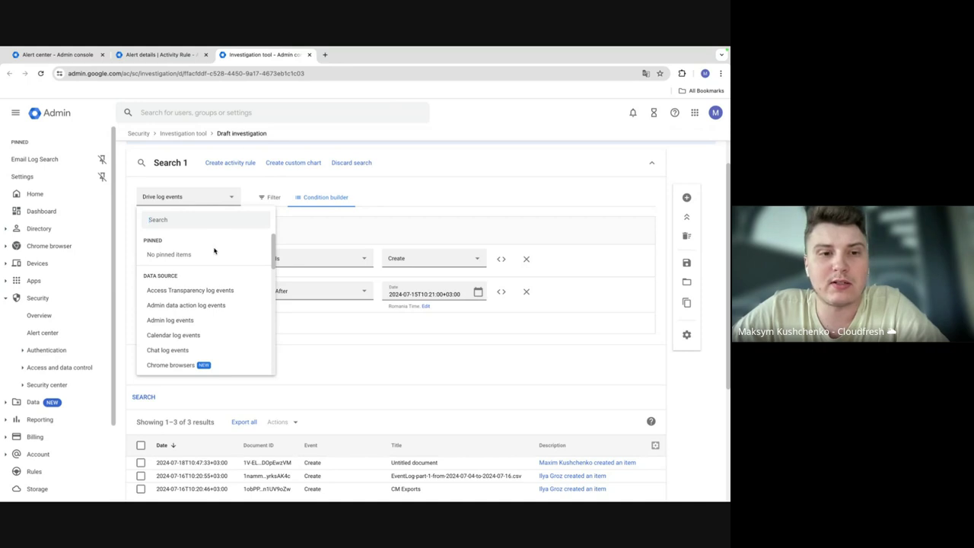
scroll(215, 252, down, 5)
scroll(216, 251, up, 5)
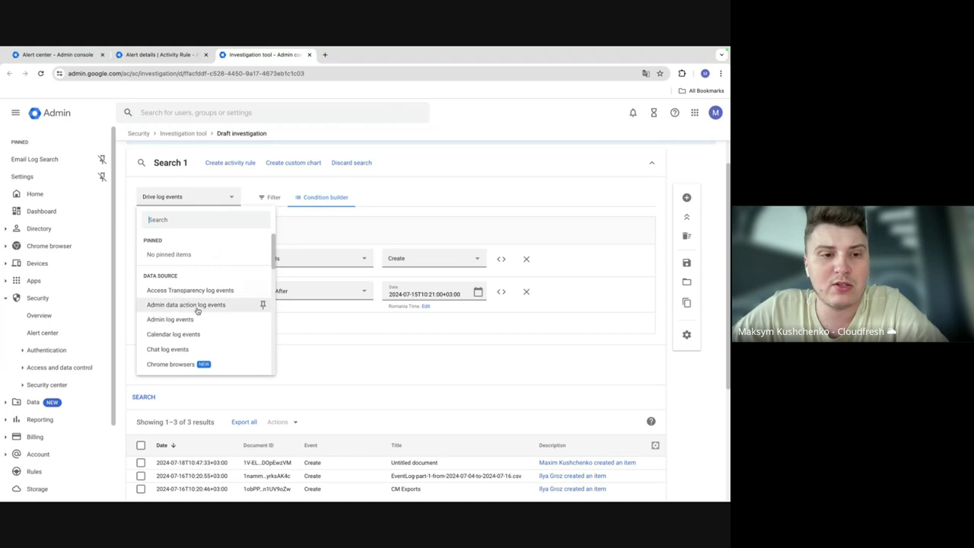
scroll(198, 308, down, 3)
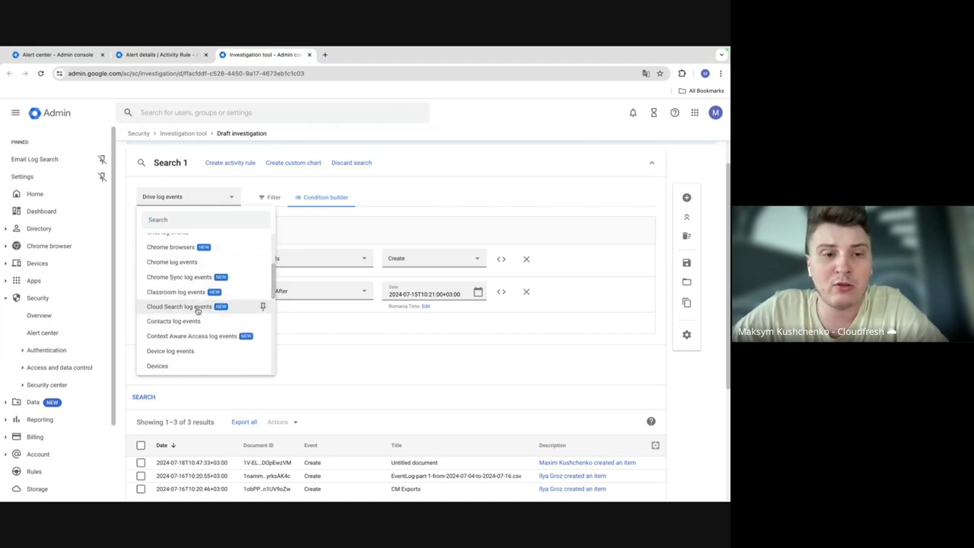
scroll(198, 310, down, 2)
scroll(198, 310, up, 4)
scroll(198, 310, up, 3)
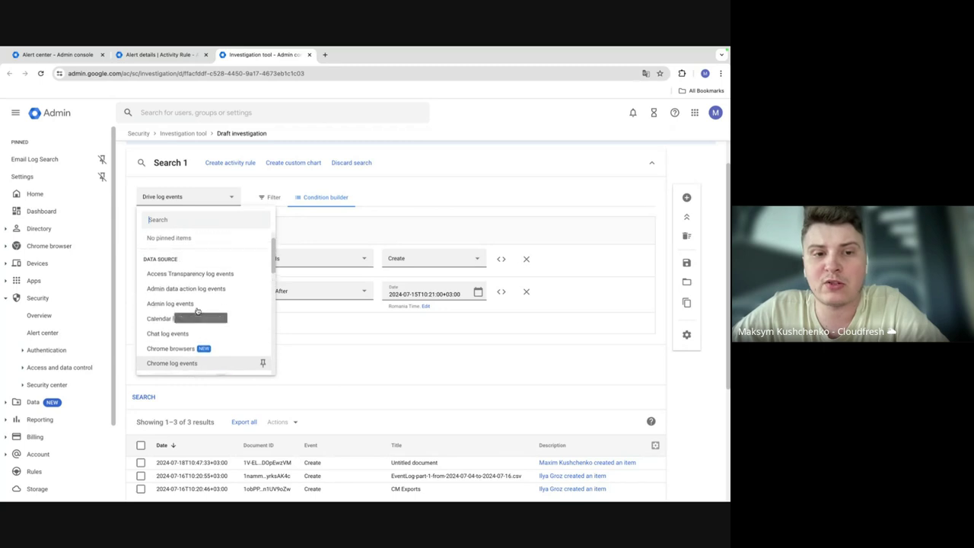
scroll(198, 310, down, 5)
scroll(198, 309, down, 2)
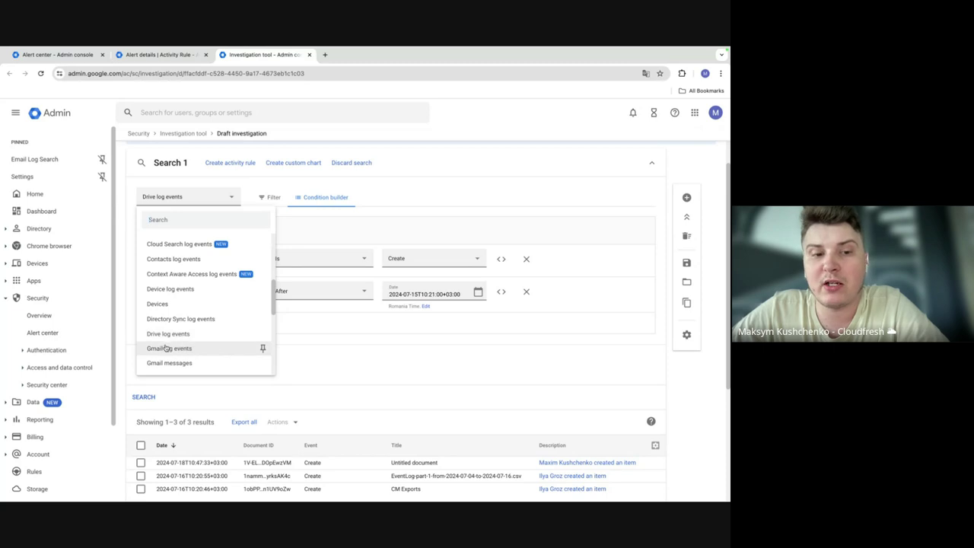
click(369, 330)
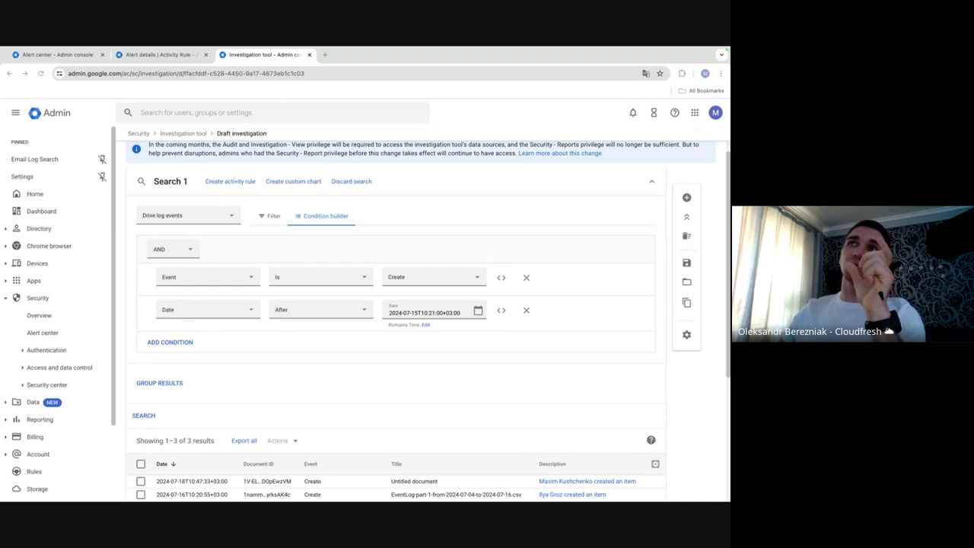
key(XF86AudioLowerVolume)
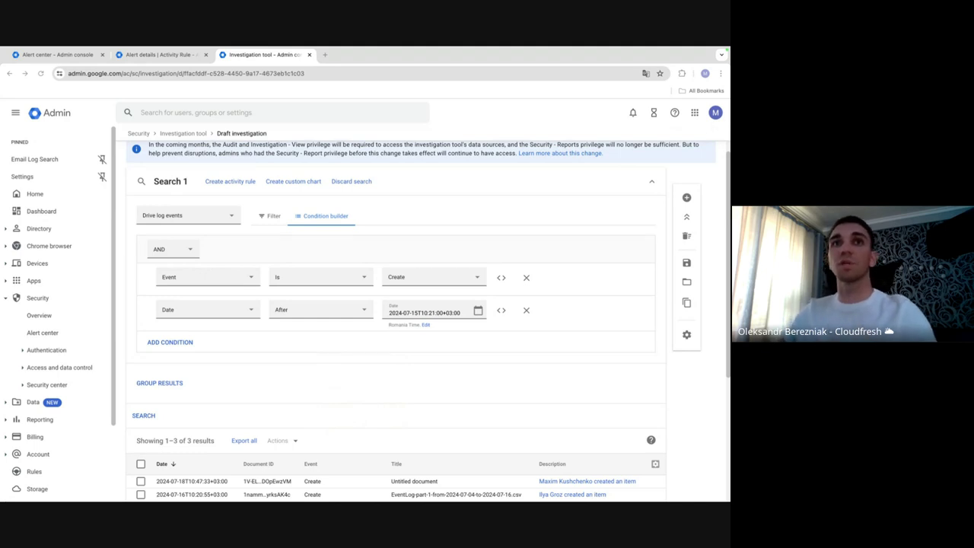
scroll(533, 178, down, 1)
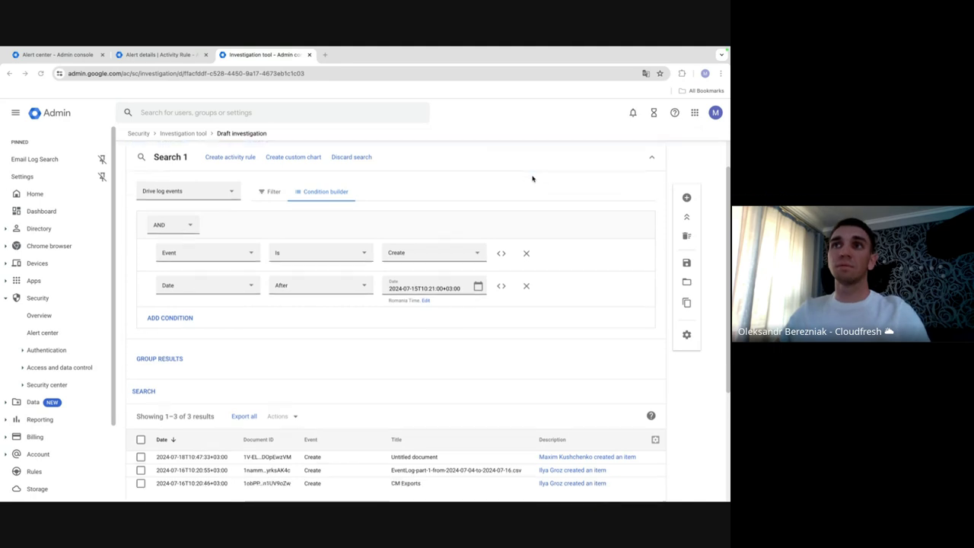
click(208, 176)
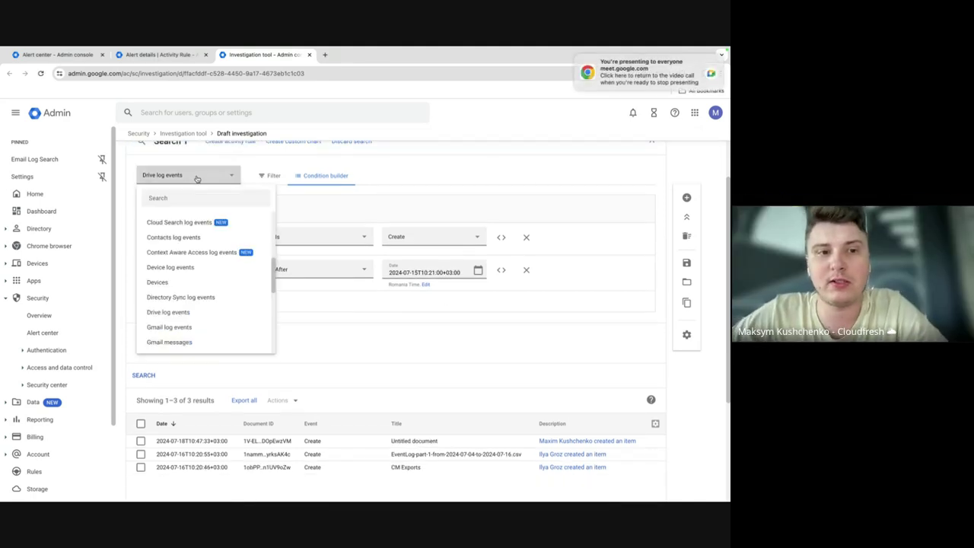
click(434, 354)
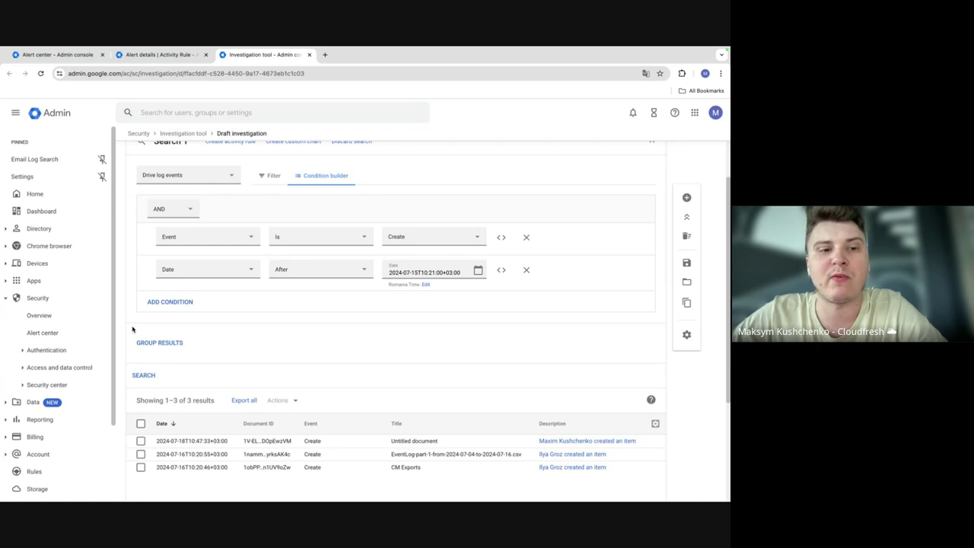
Add a condition to the search, look through its available attributes, and remove it.
click(169, 303)
click(185, 306)
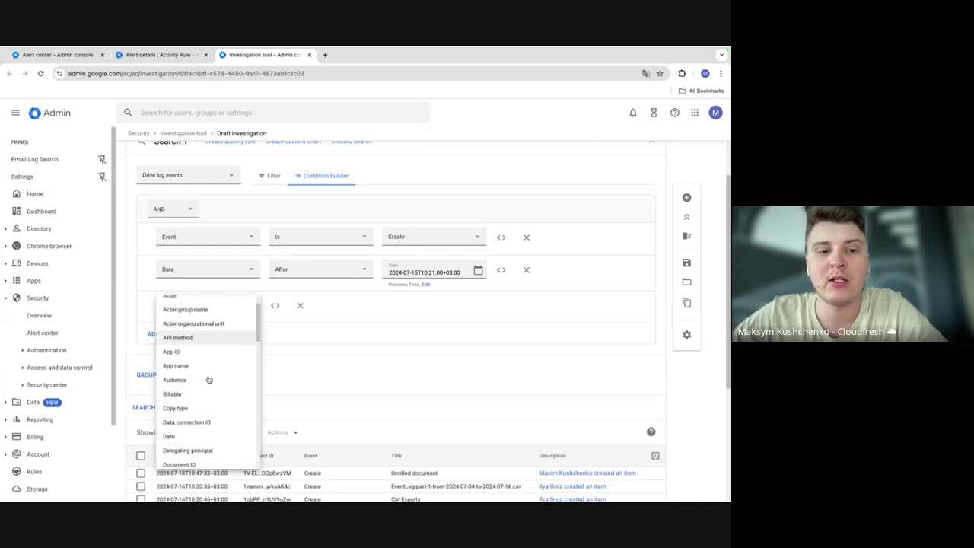
scroll(209, 379, down, 1)
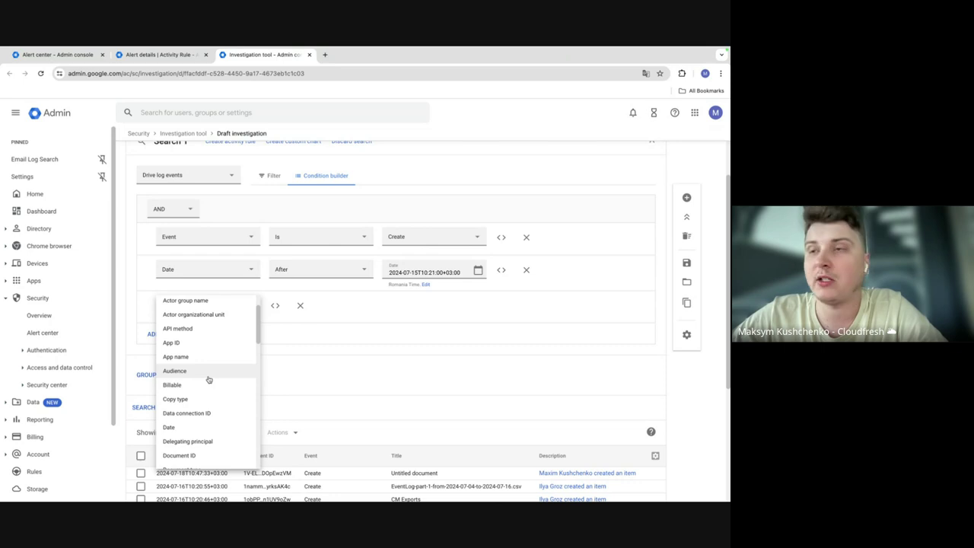
click(302, 308)
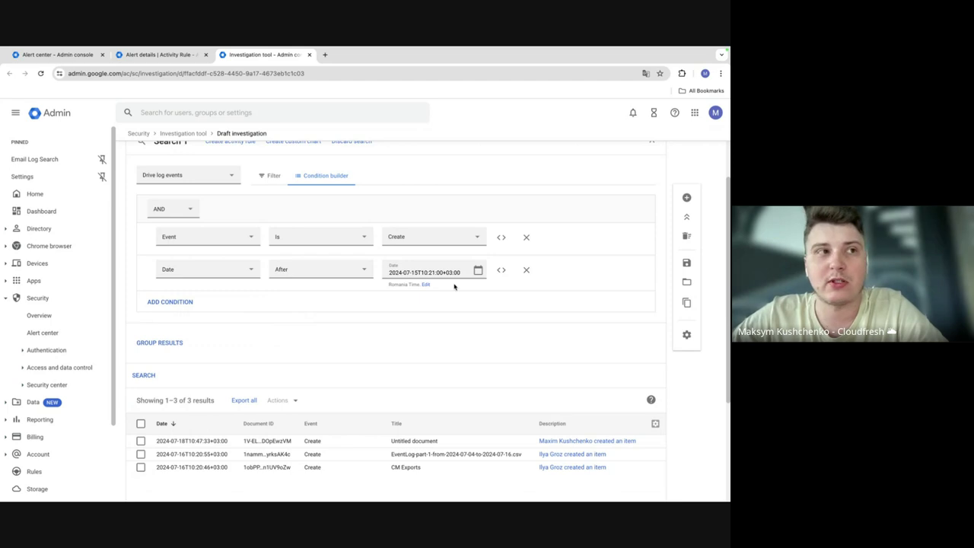
Remove the Event and Date conditions from the Drive log events search.
click(526, 238)
click(491, 209)
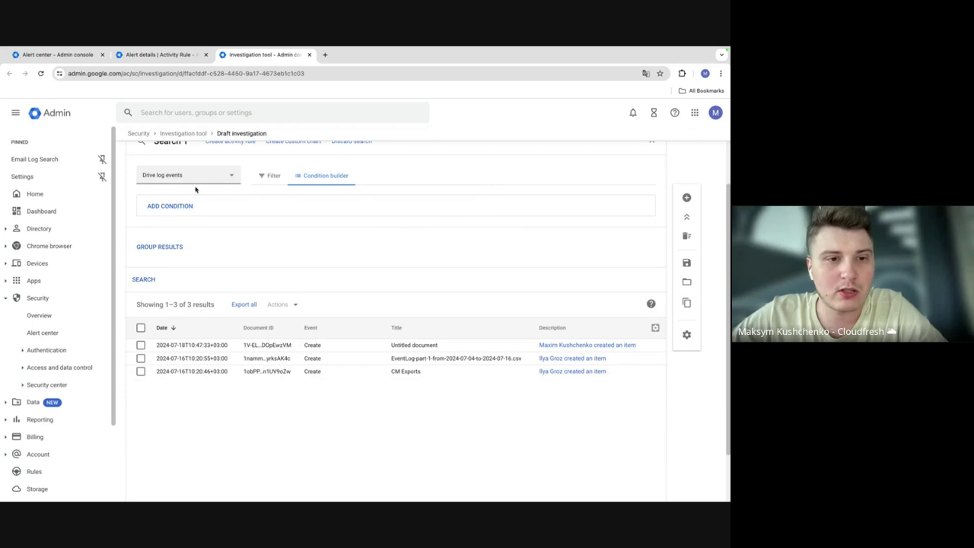
Run the Drive log events search without any conditions and look over the results table.
click(155, 279)
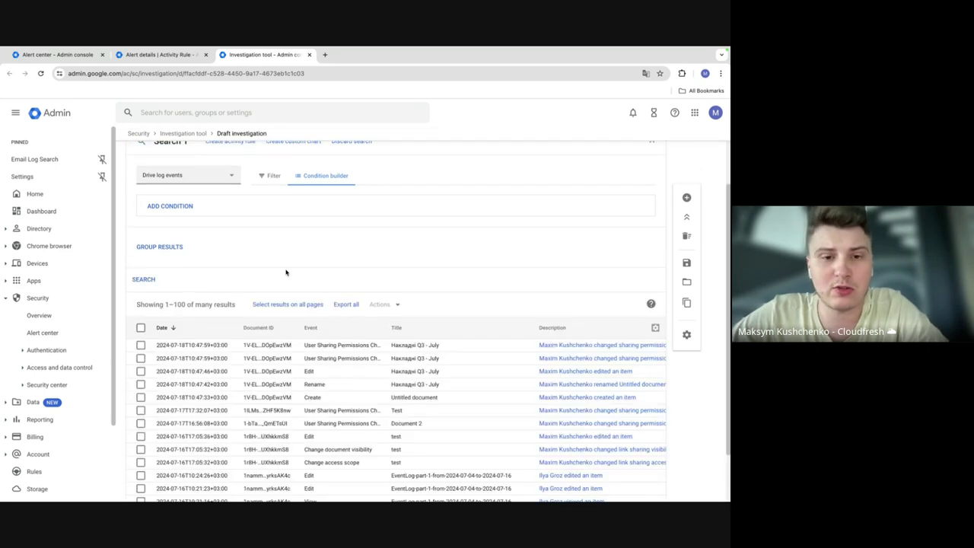
scroll(397, 274, down, 1)
scroll(397, 274, up, 3)
scroll(485, 266, down, 2)
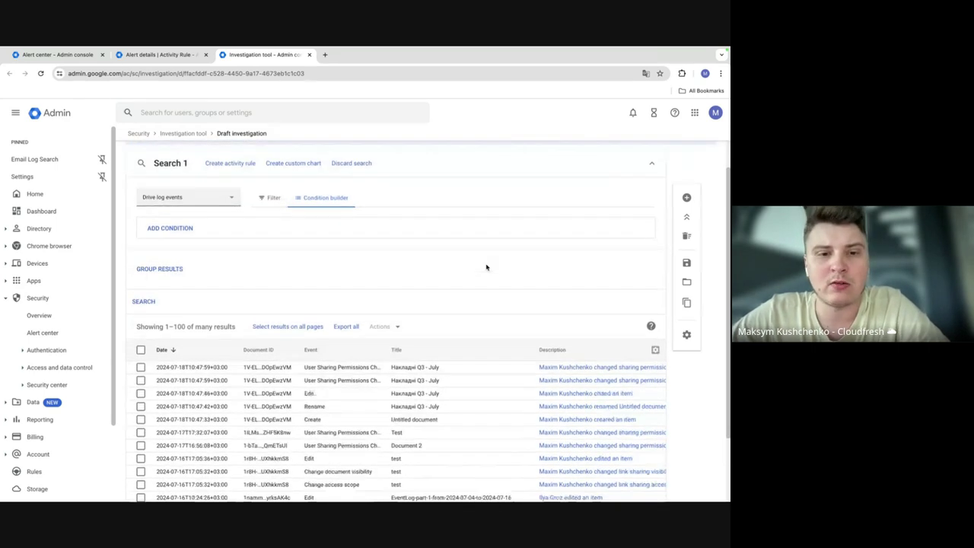
scroll(485, 268, down, 1)
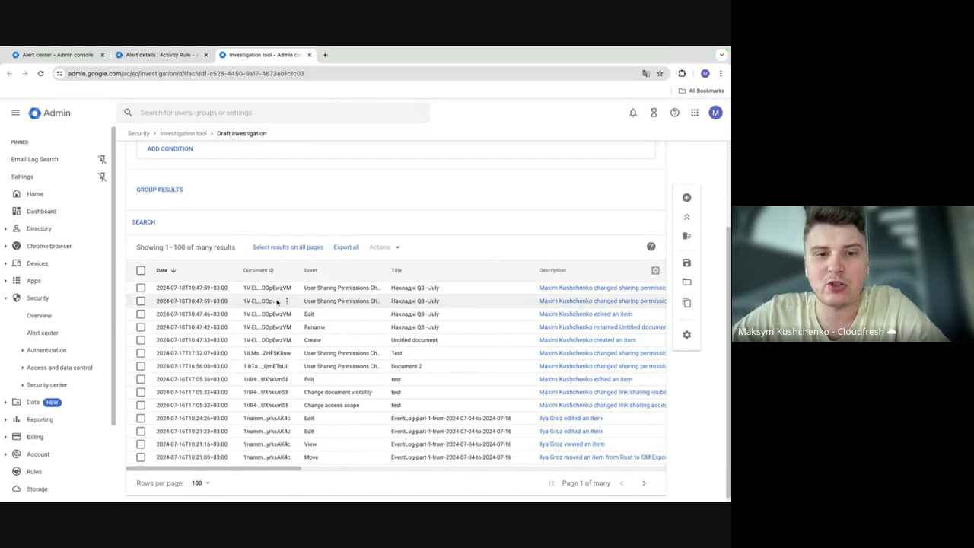
Browse the columns that can be added to the results table, and cancel the column changes.
click(655, 270)
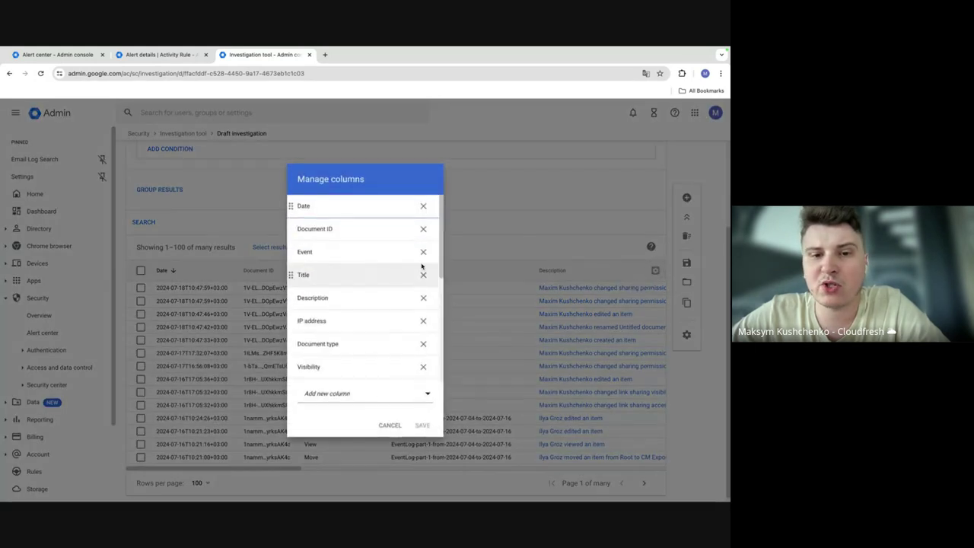
click(312, 398)
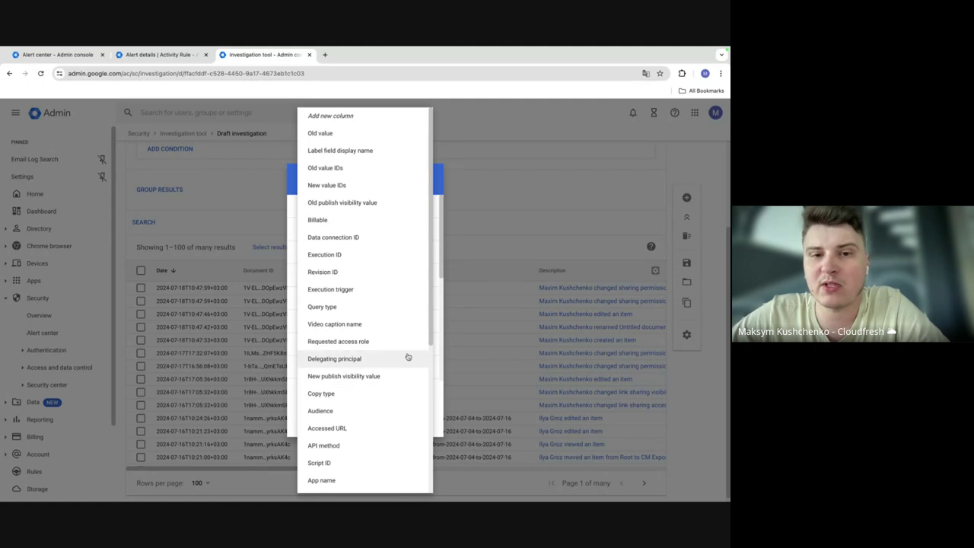
click(396, 393)
click(384, 424)
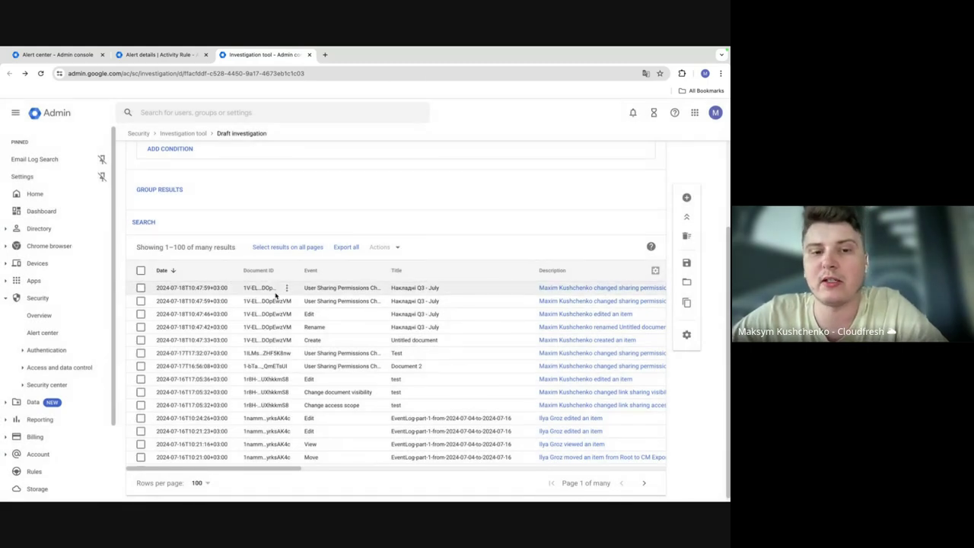
Examine the owner, event and visibility in the log details of the newest sharing permissions change on "Накладні Q3 - July", and close the details.
scroll(371, 289, right, 4)
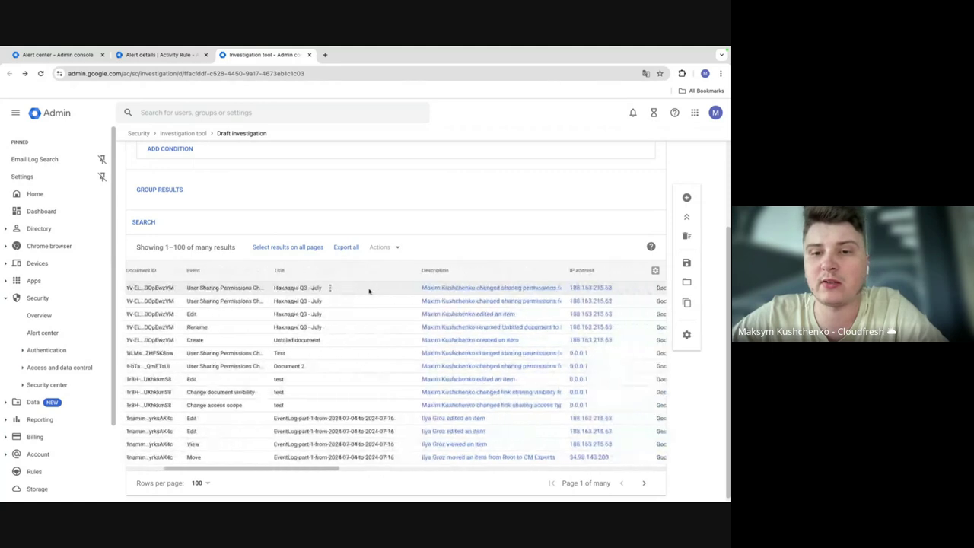
click(453, 291)
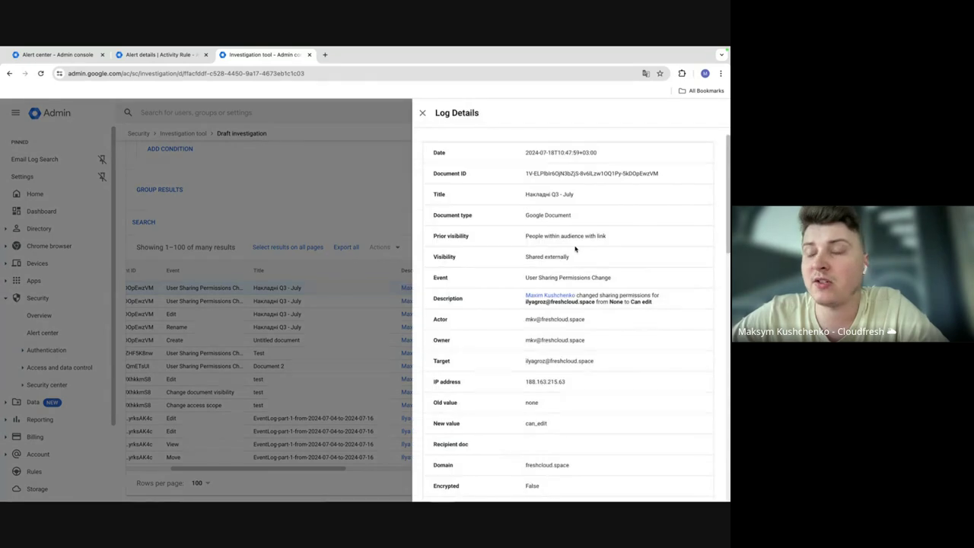
scroll(575, 249, down, 1)
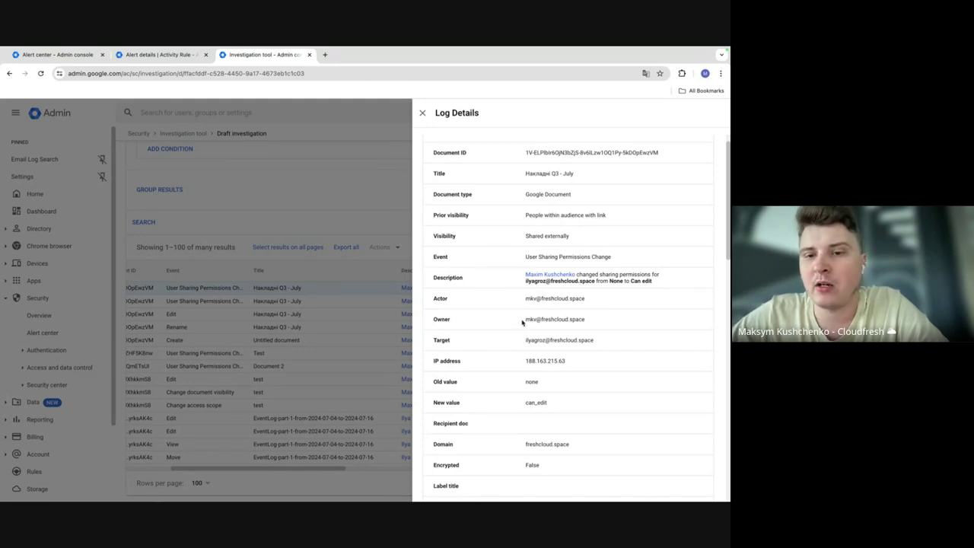
drag(525, 319, 596, 319)
click(597, 318)
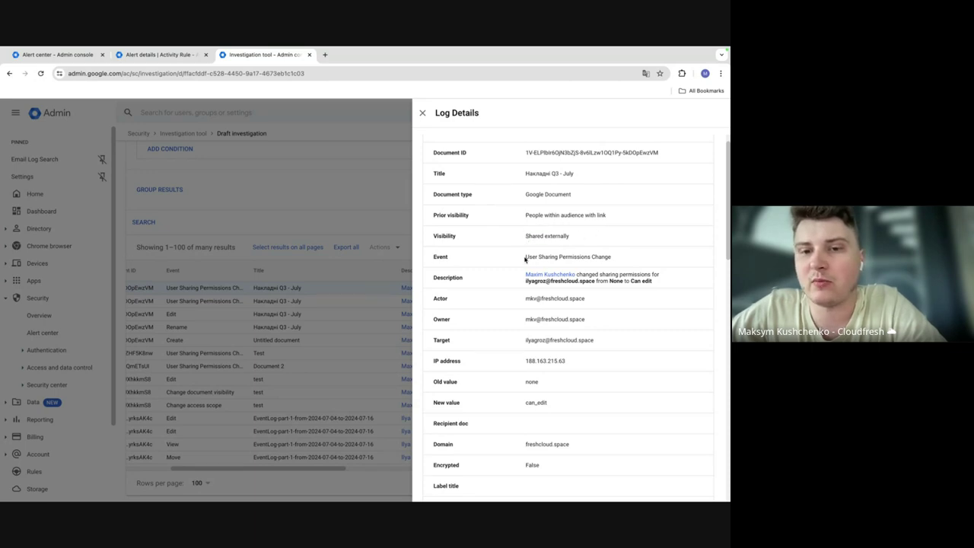
drag(525, 259, 627, 259)
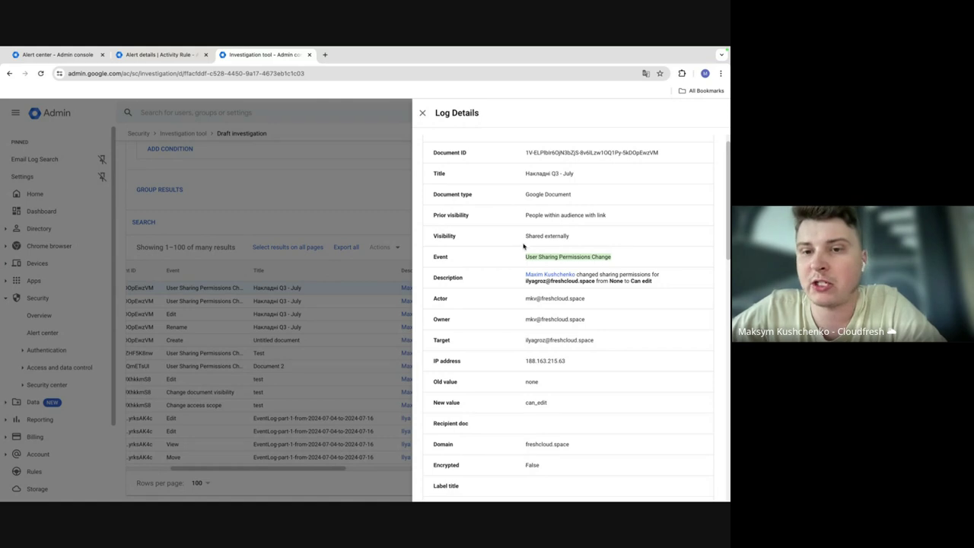
drag(525, 236, 569, 238)
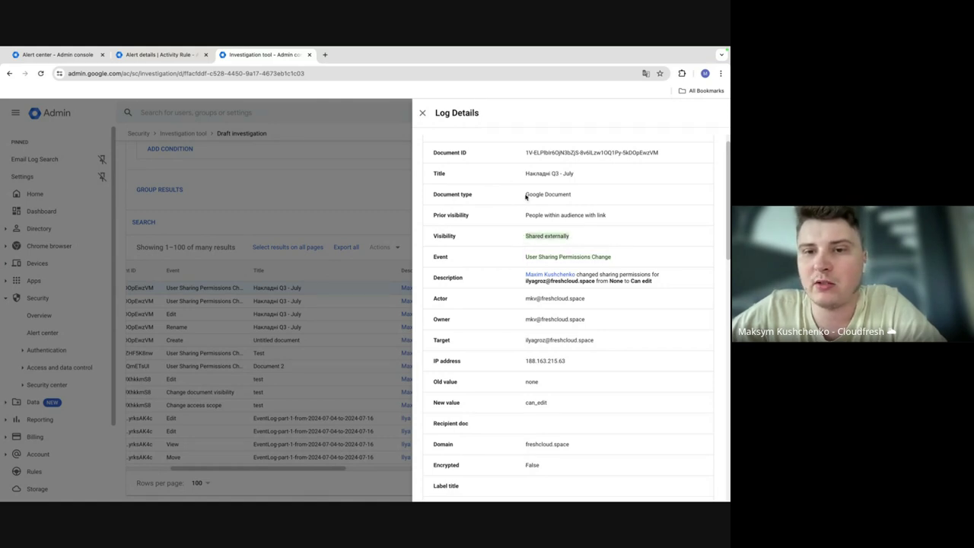
click(547, 180)
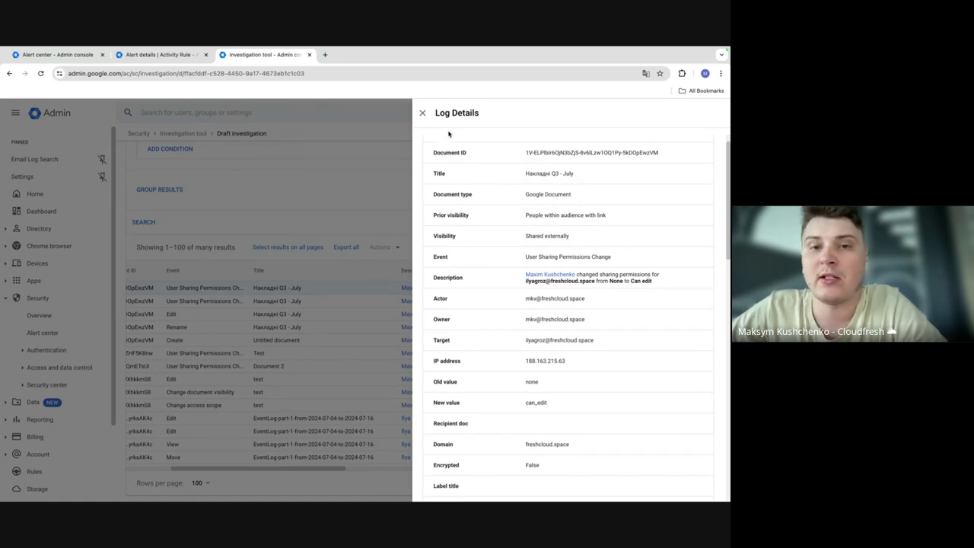
click(422, 113)
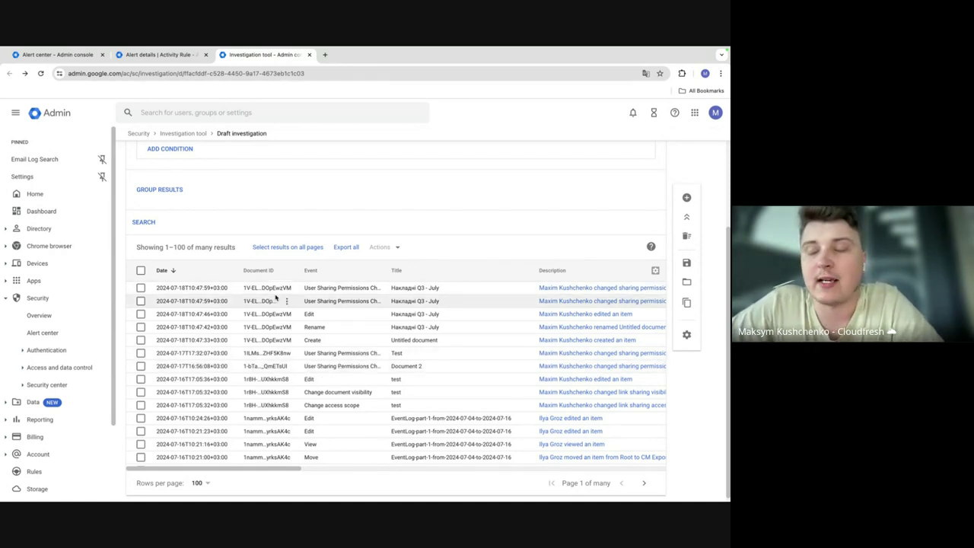
Show 300 search results per page and open the file permissions audit for all results on the page.
click(200, 482)
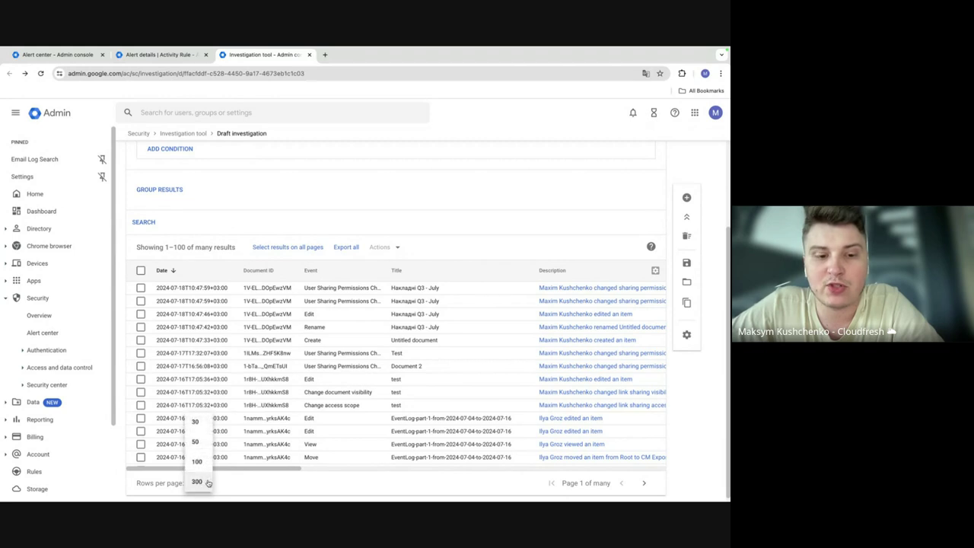
click(202, 481)
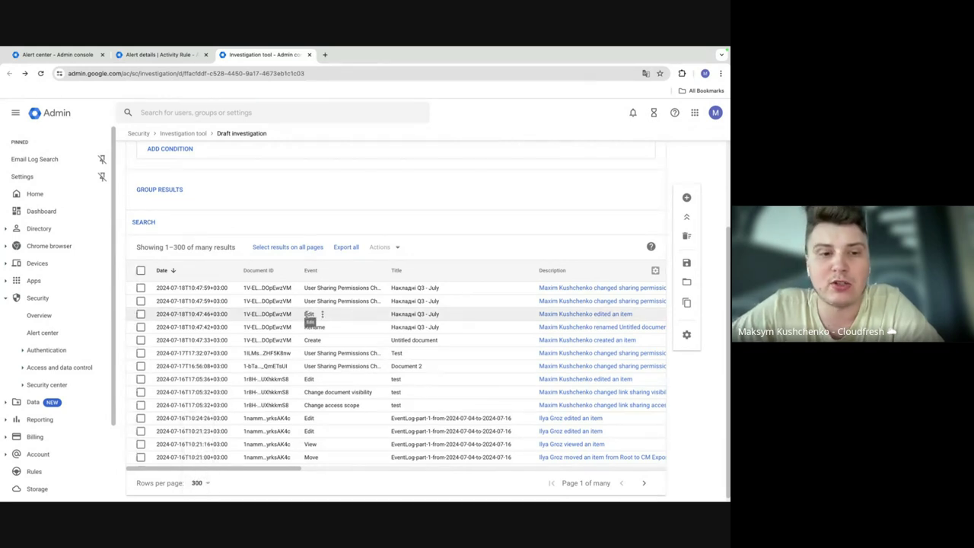
click(141, 271)
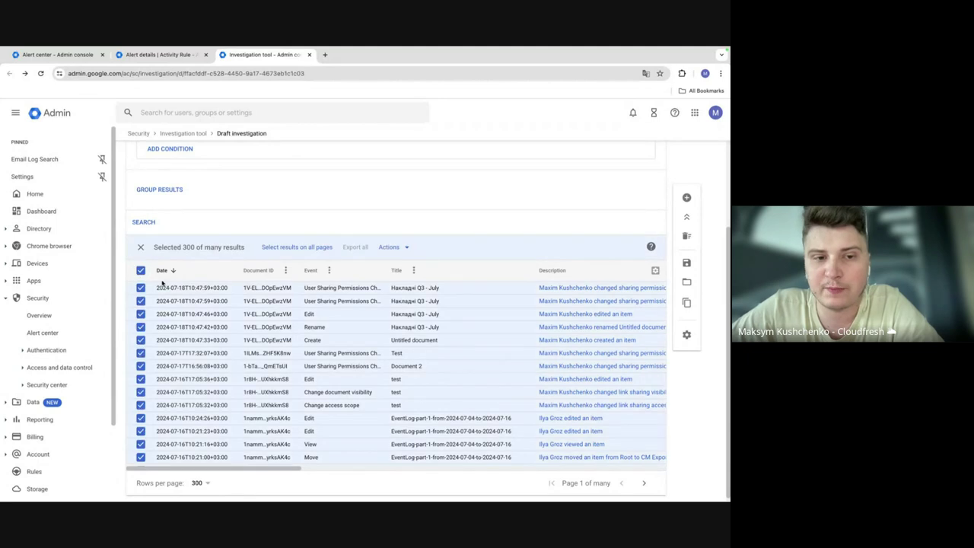
click(389, 246)
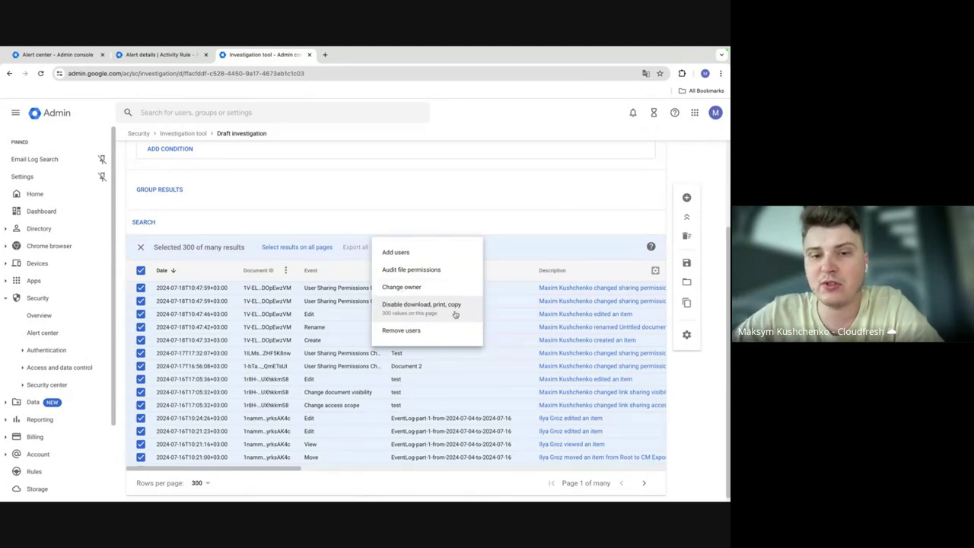
click(419, 275)
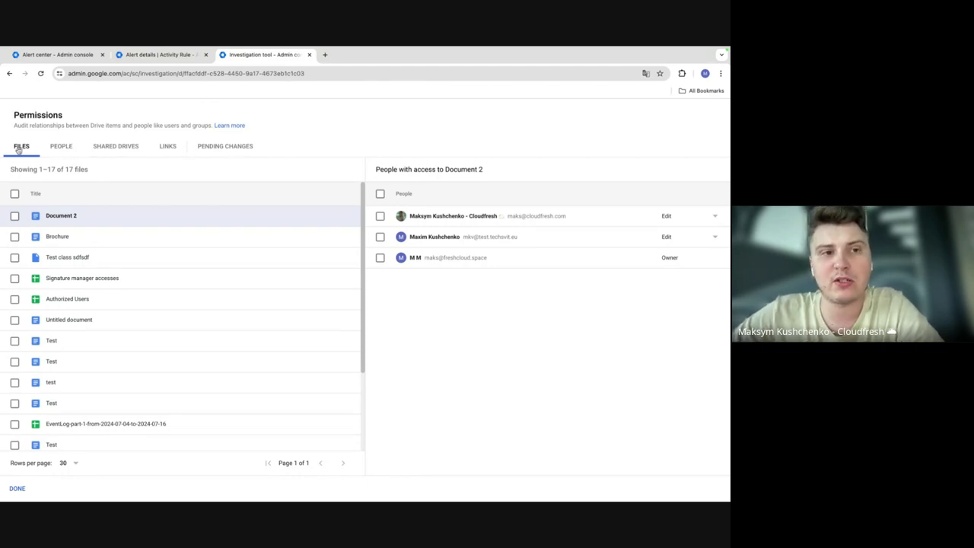
Review the people, shared drives and links covered by the permissions audit.
click(61, 155)
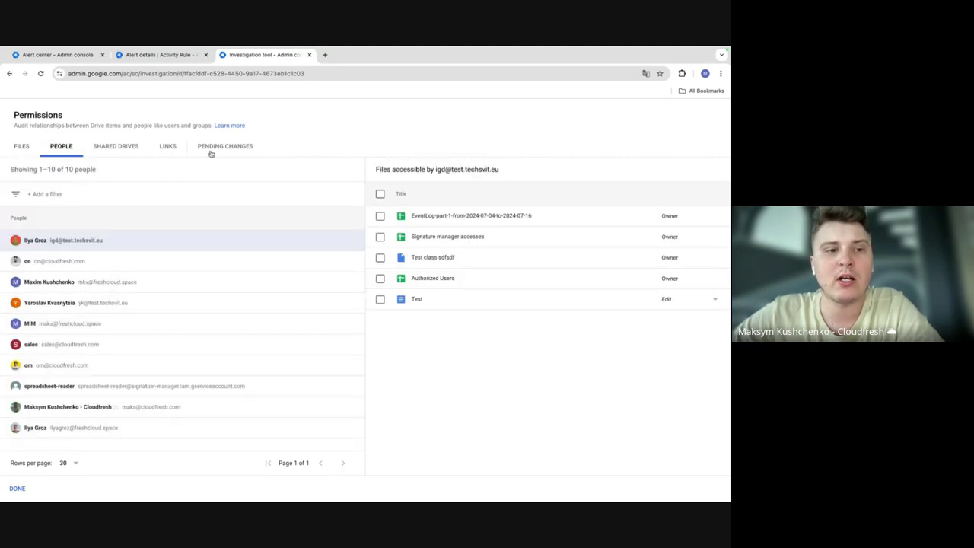
click(111, 149)
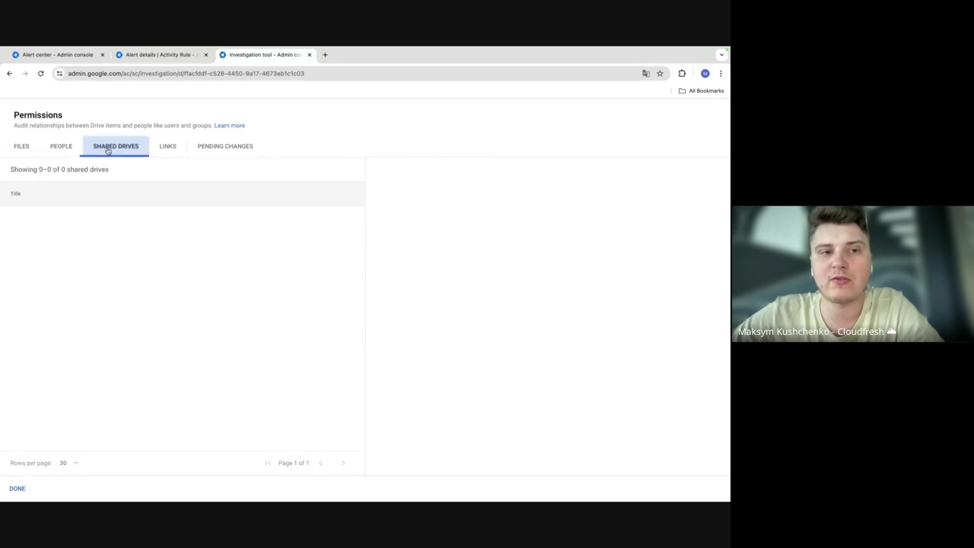
click(169, 151)
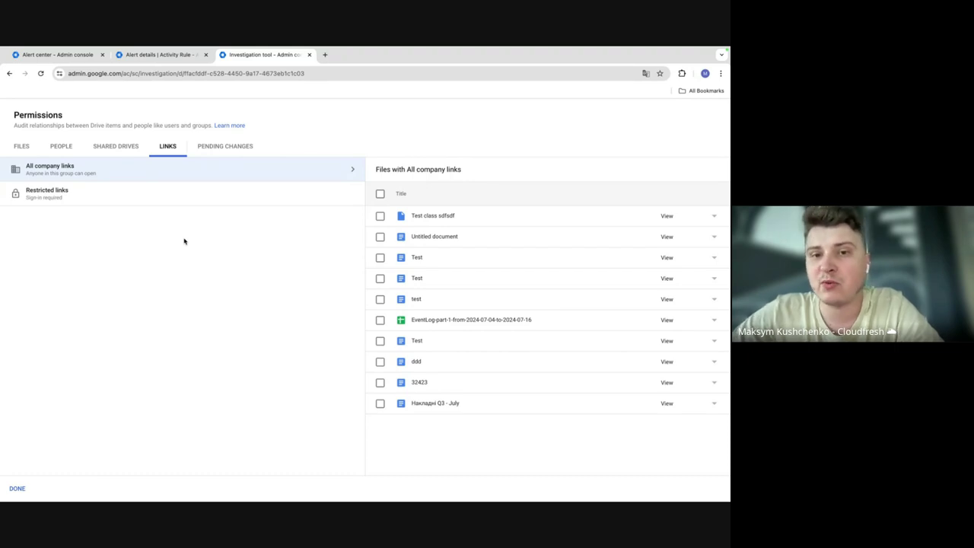
View the link sharing options for a file with All company links and return to the file list.
click(689, 236)
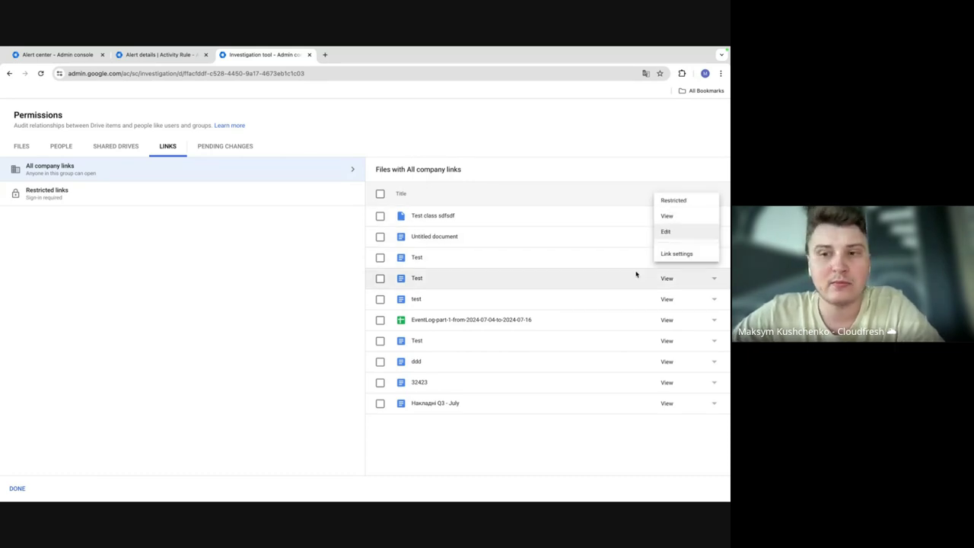
click(674, 256)
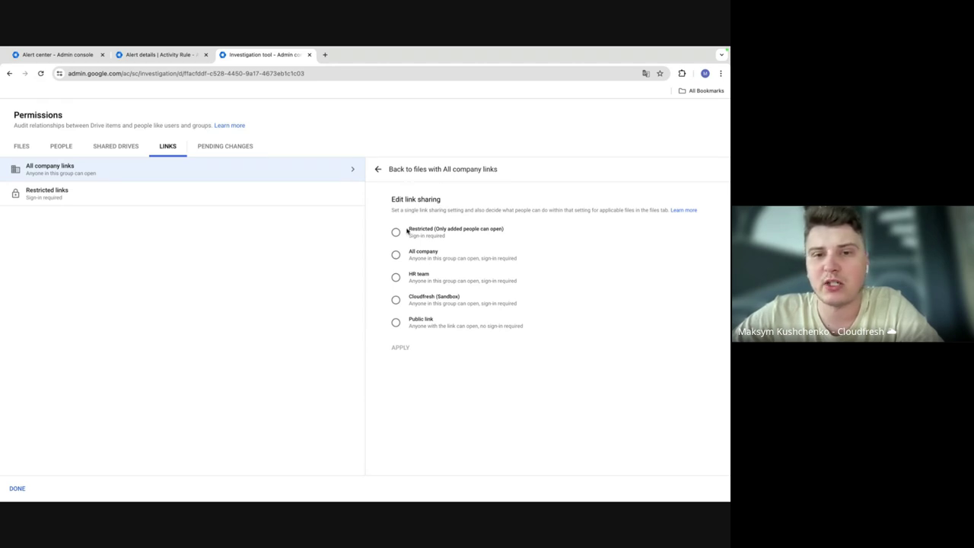
click(378, 170)
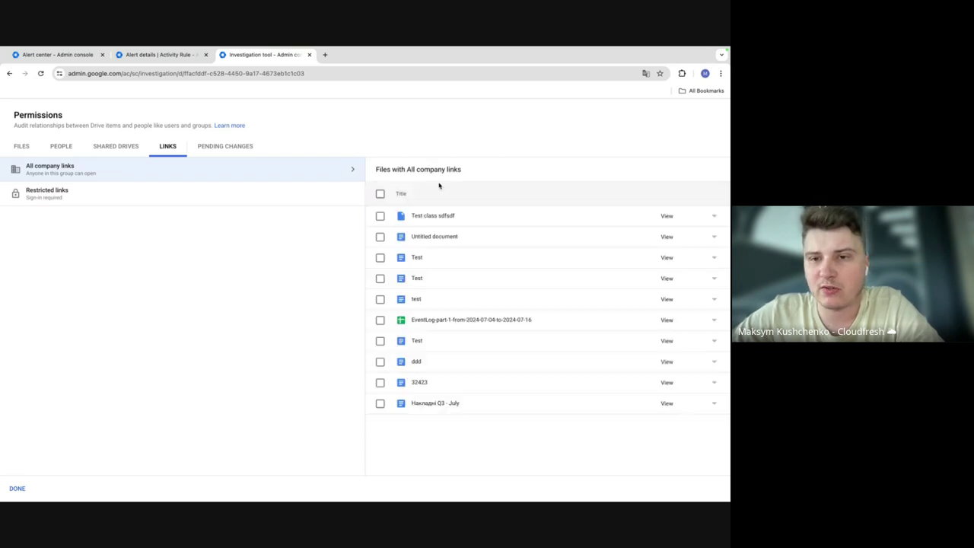
Try to set link sharing of "Test class sdfsdf" to Restricted (Only added people can open), save the change and check the Drive action results.
click(667, 218)
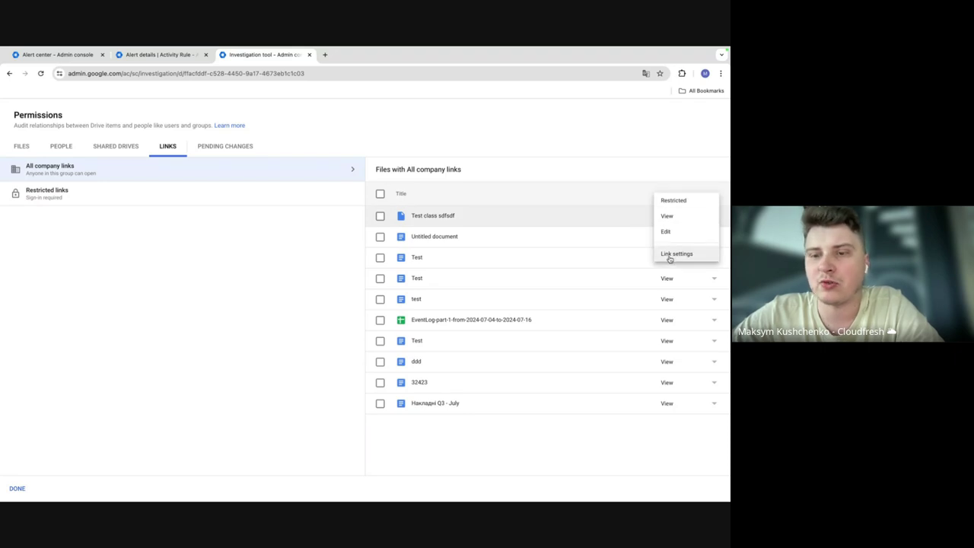
click(670, 256)
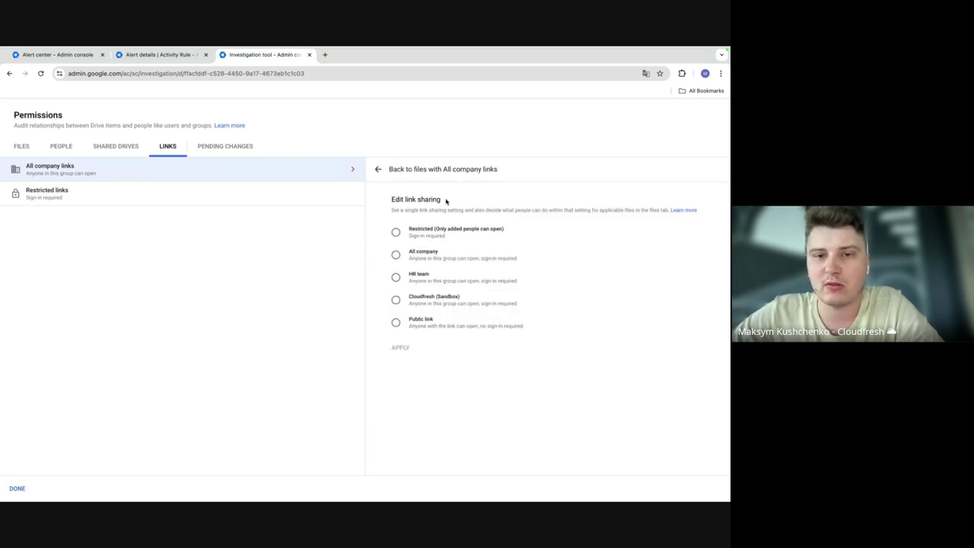
click(396, 232)
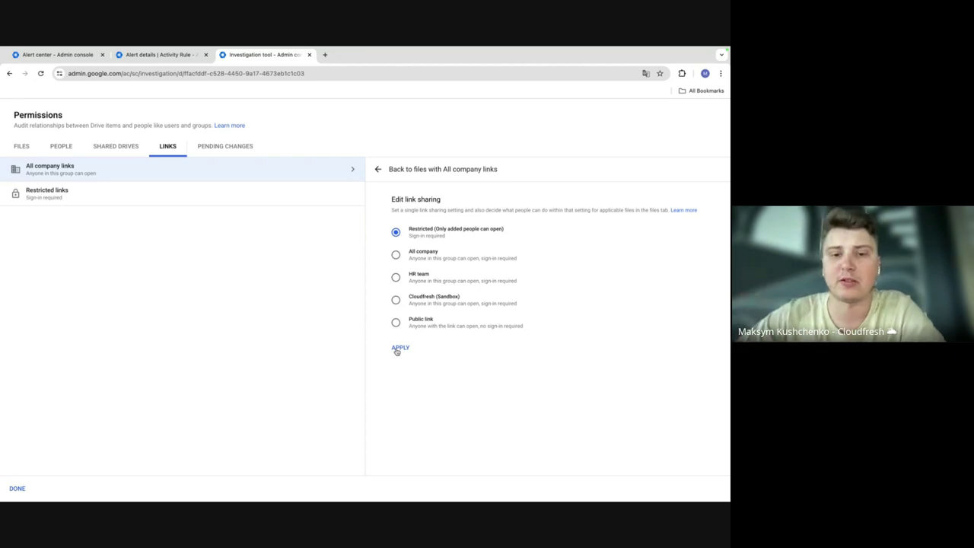
click(399, 348)
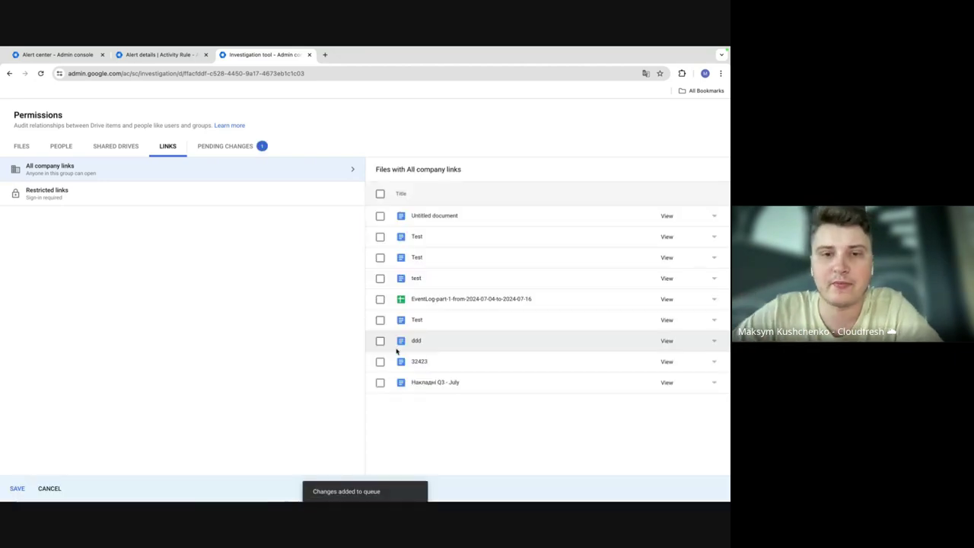
click(17, 489)
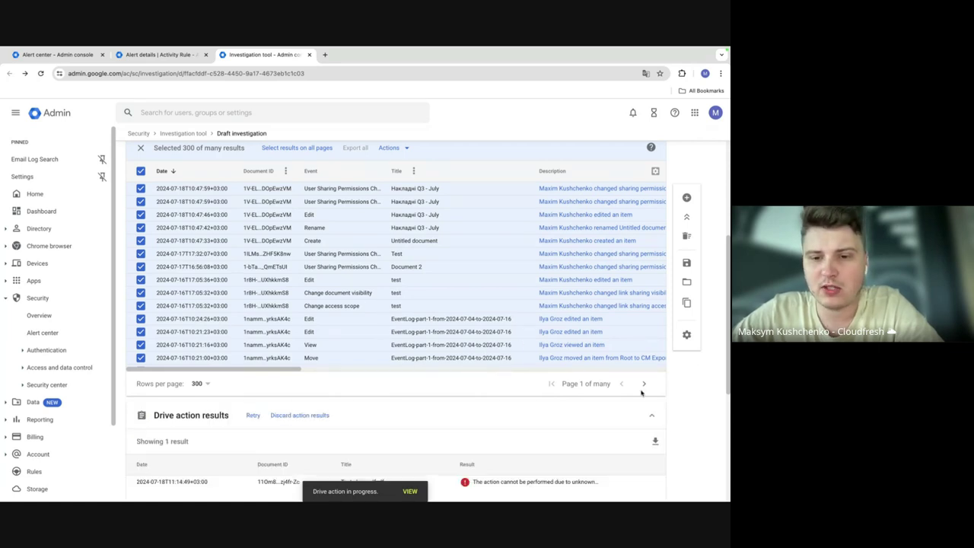
scroll(533, 403, down, 2)
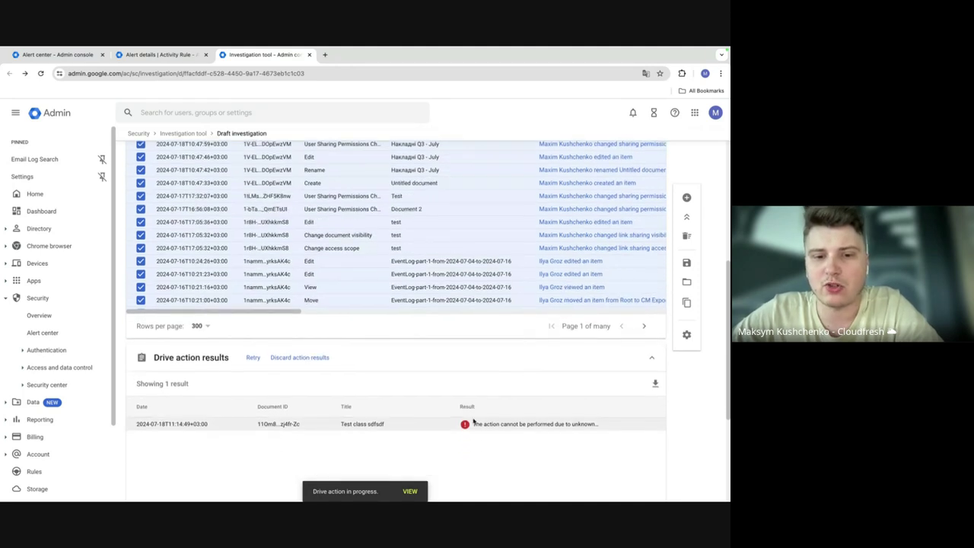
Reopen the file permissions audit for the selected results and look through its list of files.
scroll(426, 320, up, 4)
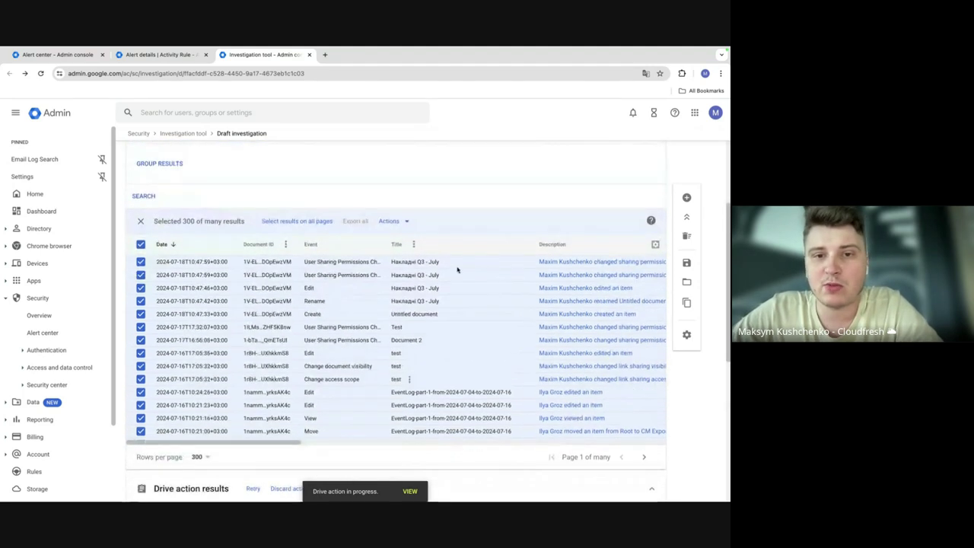
click(393, 222)
click(413, 245)
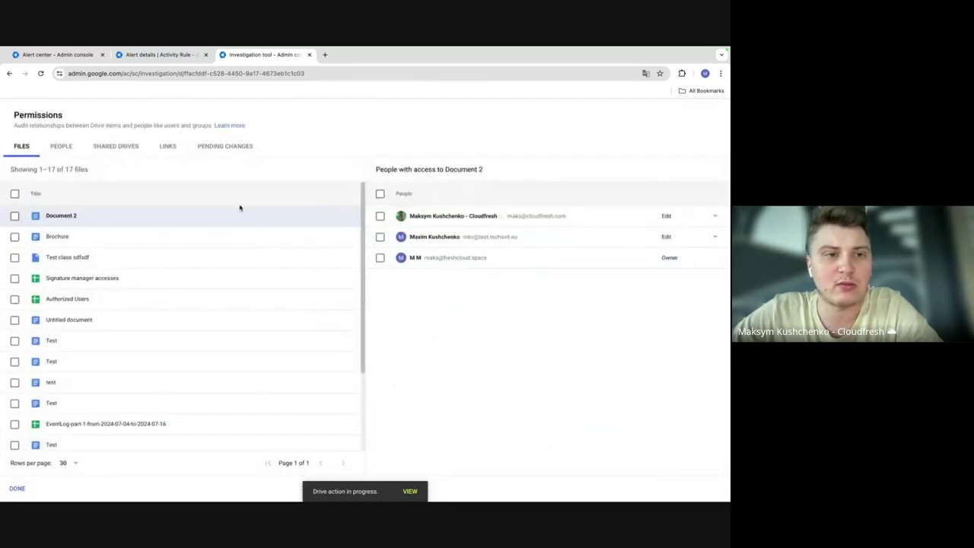
click(64, 149)
click(29, 149)
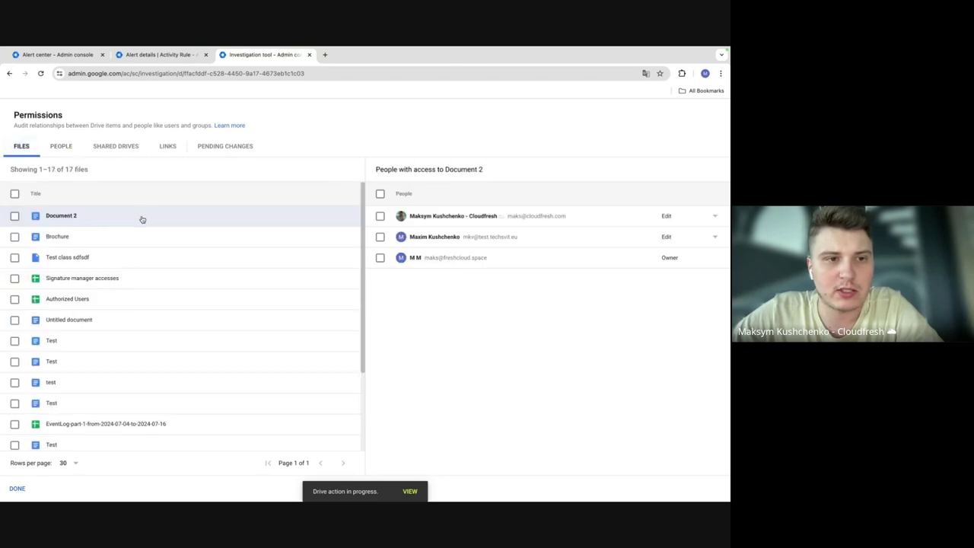
scroll(170, 279, down, 3)
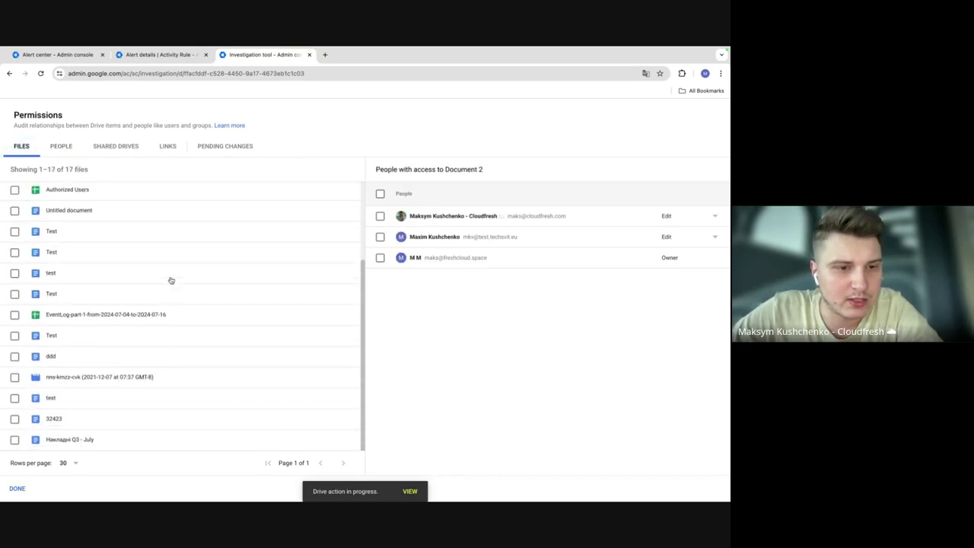
Remove the cloudfresh.com collaborator's edit access from the file "Накладні Q3 - July" and save the permission change.
click(134, 436)
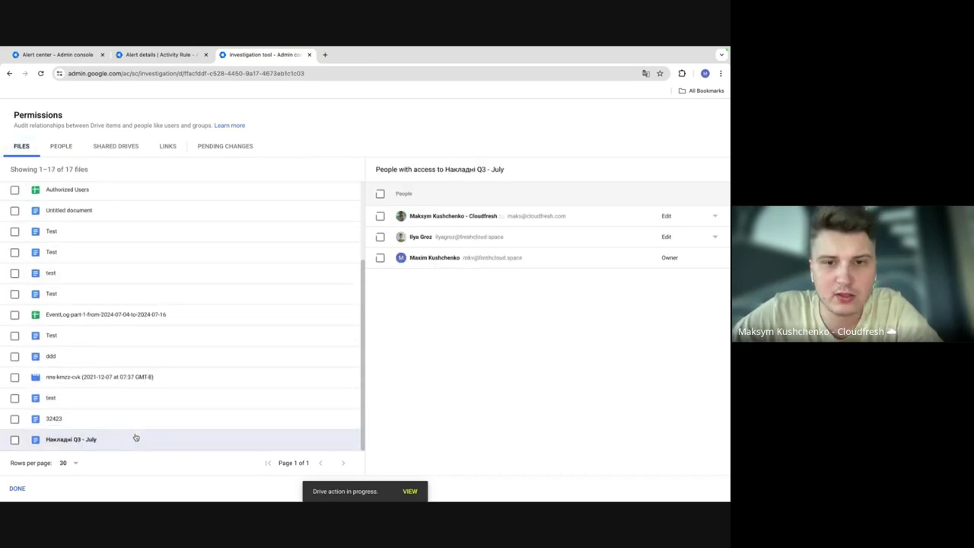
click(666, 217)
click(670, 237)
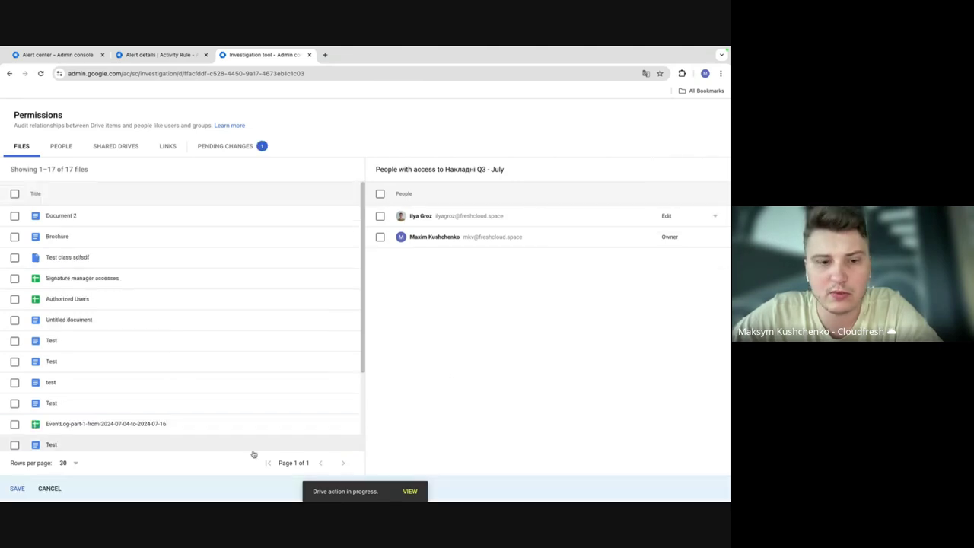
click(18, 489)
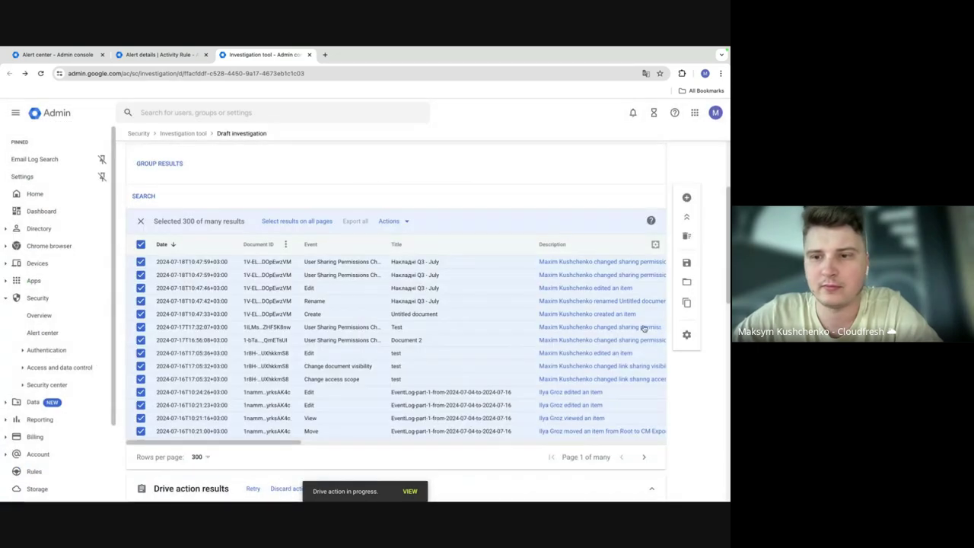
Clear the selection of search results and check the Drive action results for the saved permission change.
scroll(717, 316, down, 3)
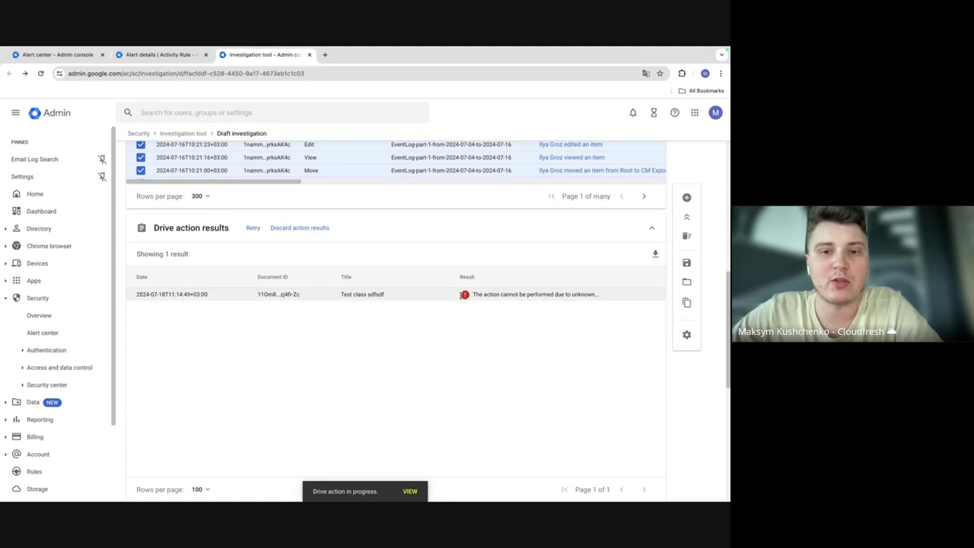
scroll(545, 359, up, 5)
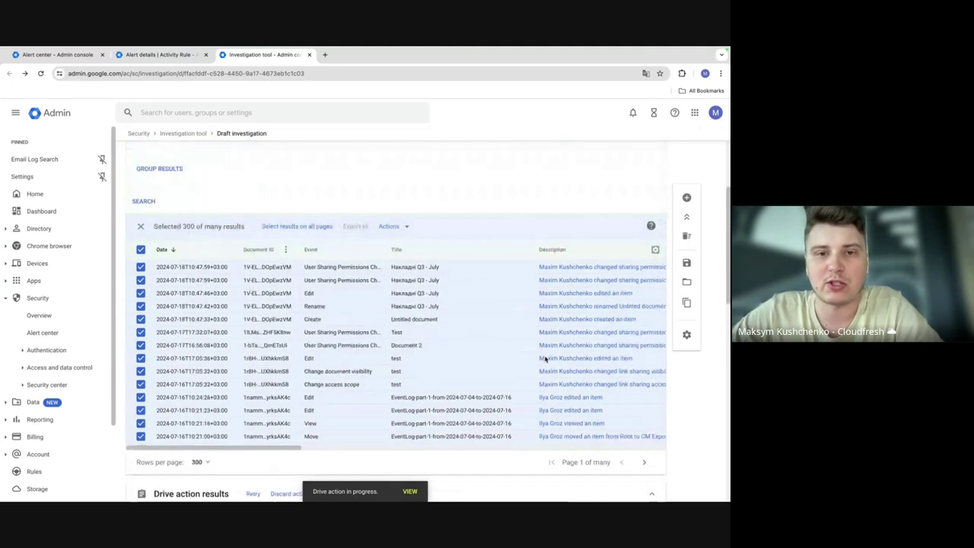
scroll(545, 359, down, 1)
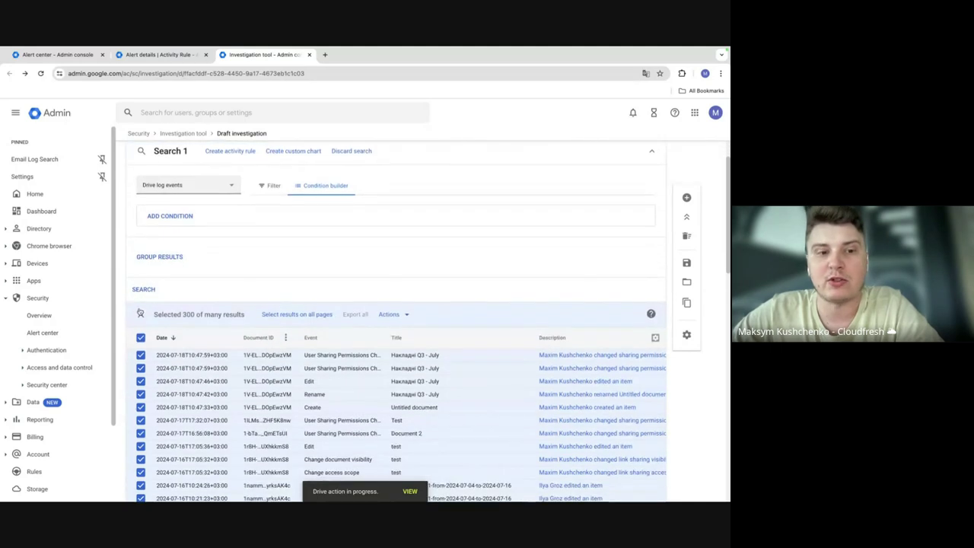
click(140, 314)
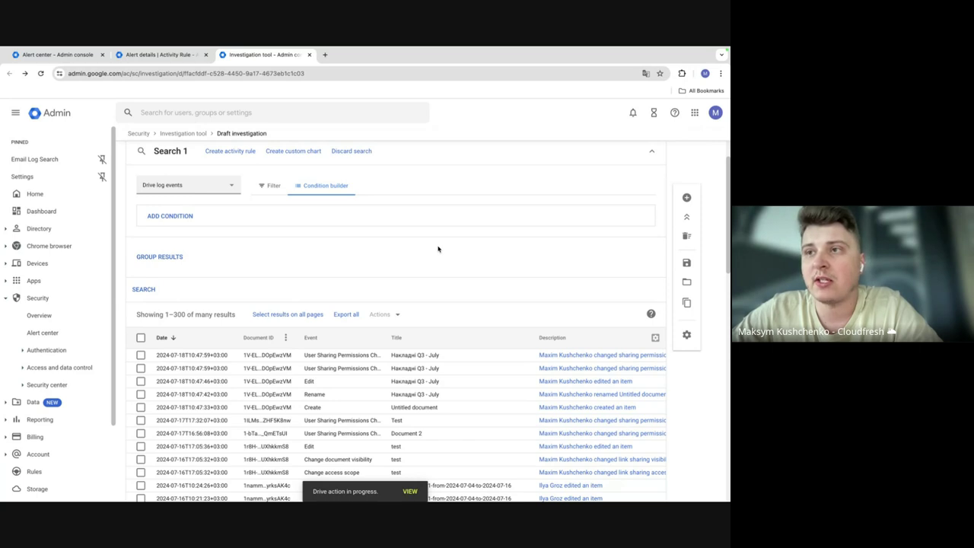
scroll(438, 249, down, 1)
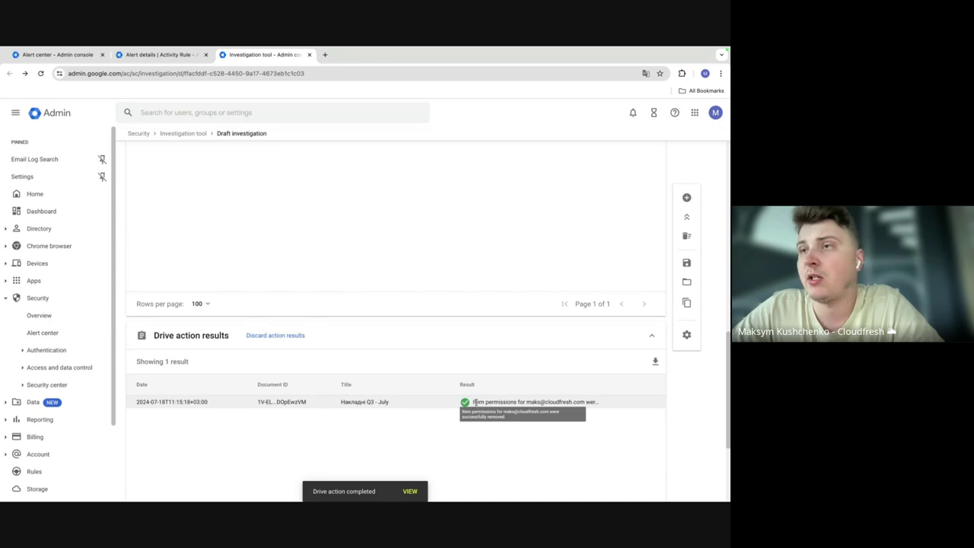
scroll(504, 404, up, 5)
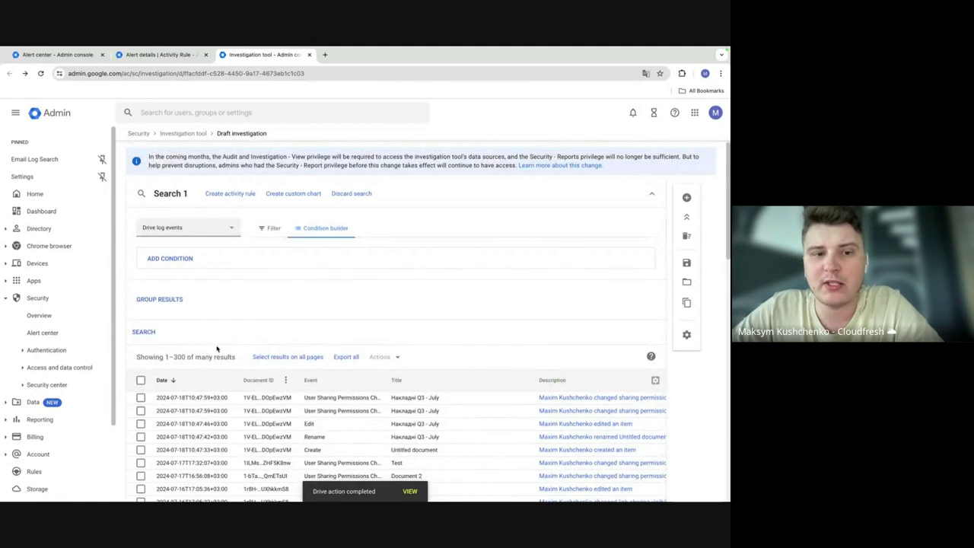
Create a custom chart from the Drive log events search, title it "Test 1" and save it to the dashboard.
click(140, 380)
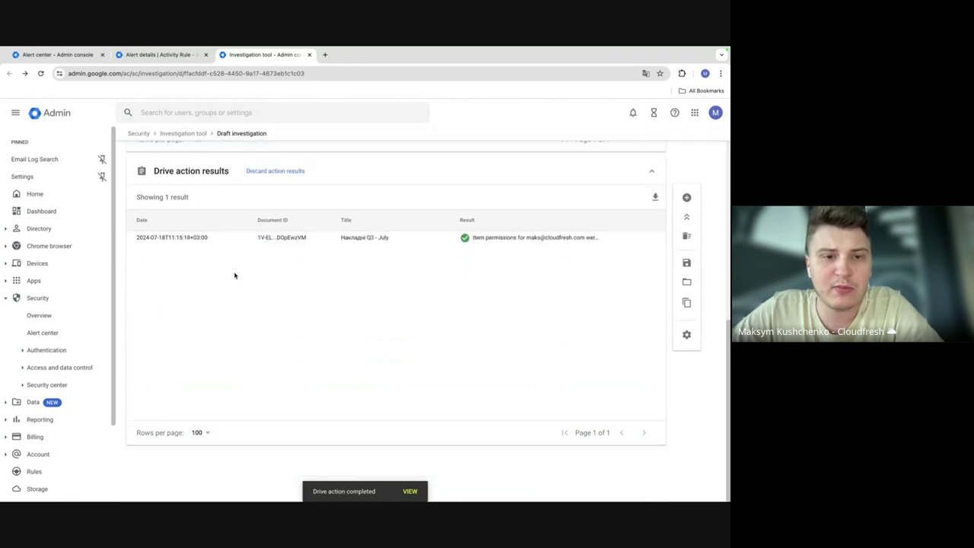
click(162, 203)
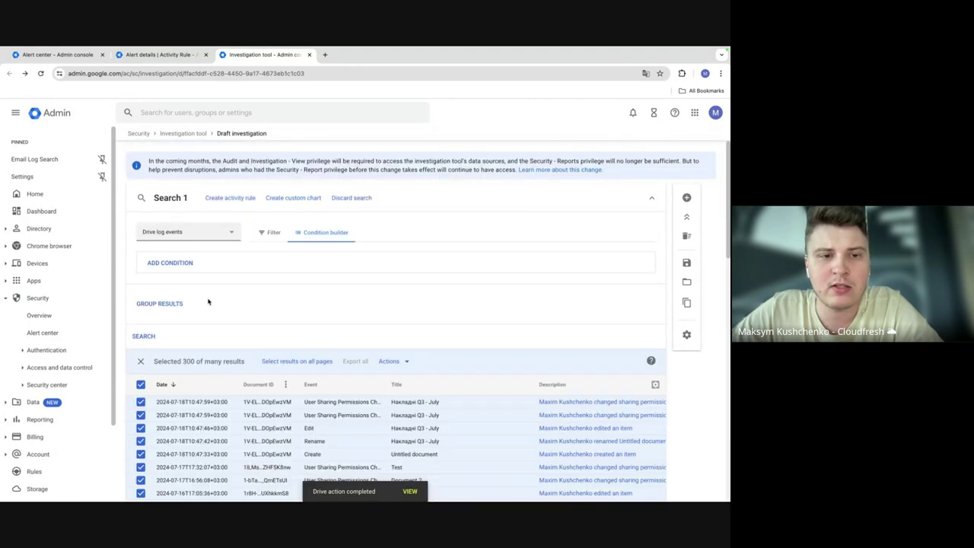
click(288, 200)
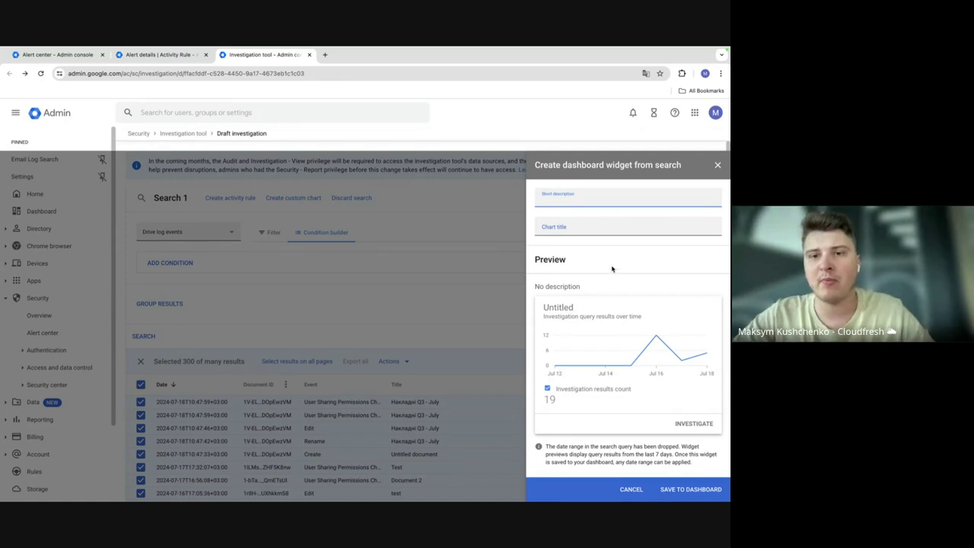
click(564, 229)
text(Test)
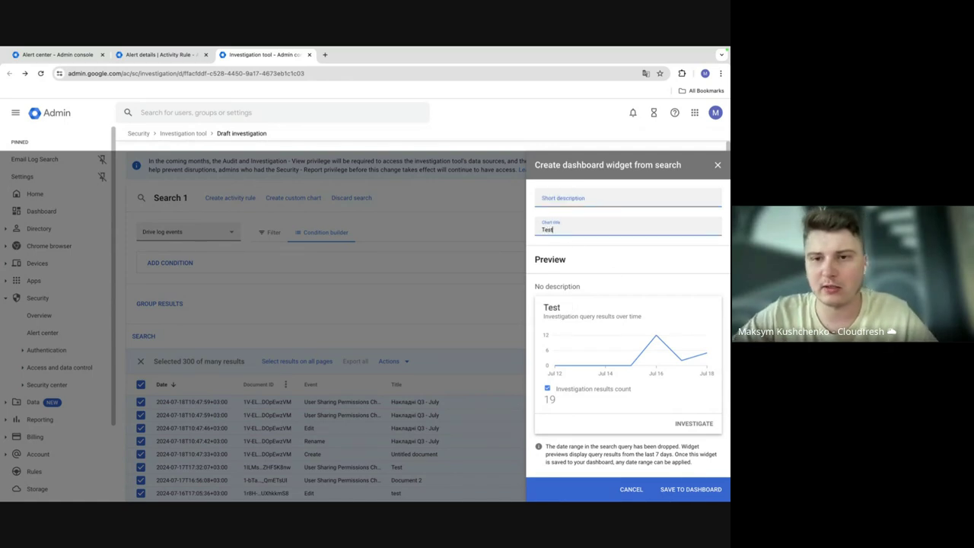
text( 1)
click(680, 490)
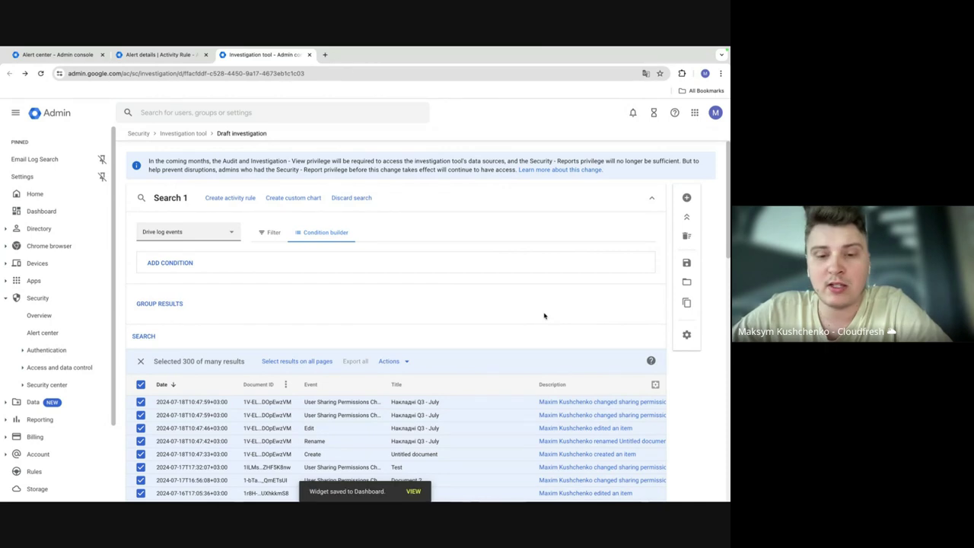
View the "Test 1" chart on the security dashboard, open its investigation and return to the dashboard.
click(412, 492)
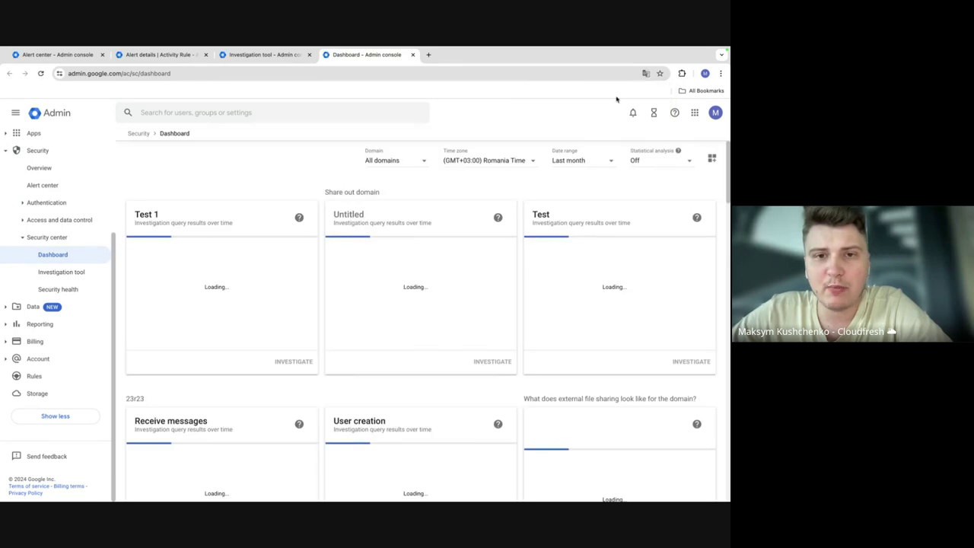
scroll(282, 163, down, 1)
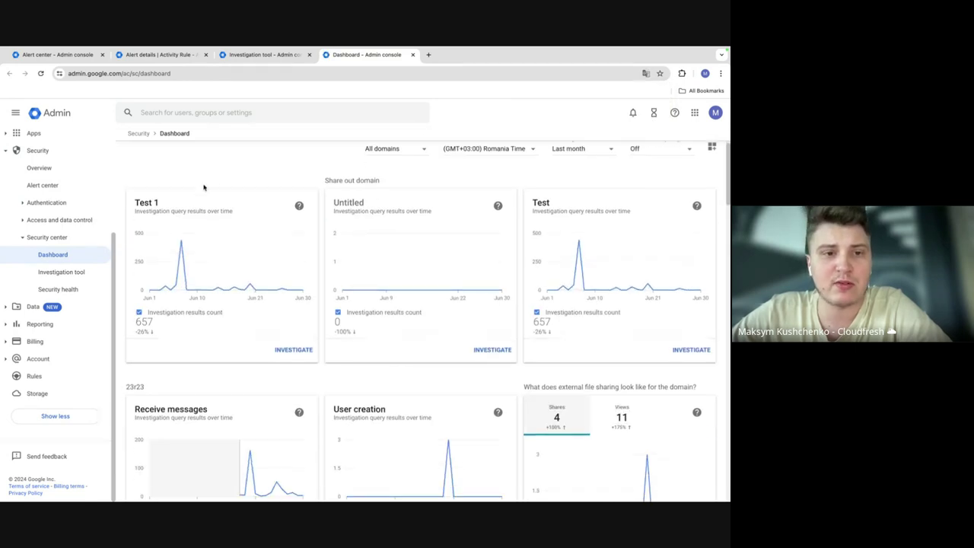
mouse_move(181, 246)
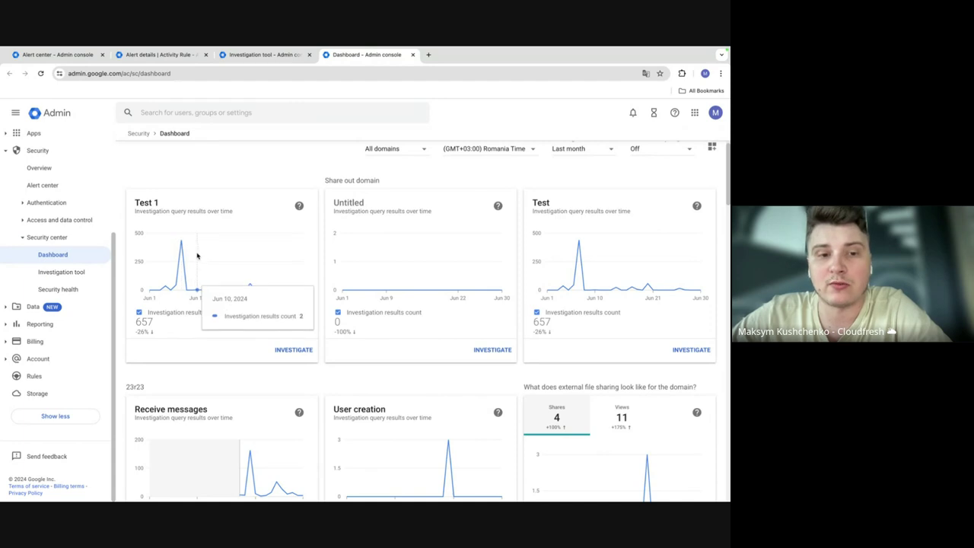
click(283, 350)
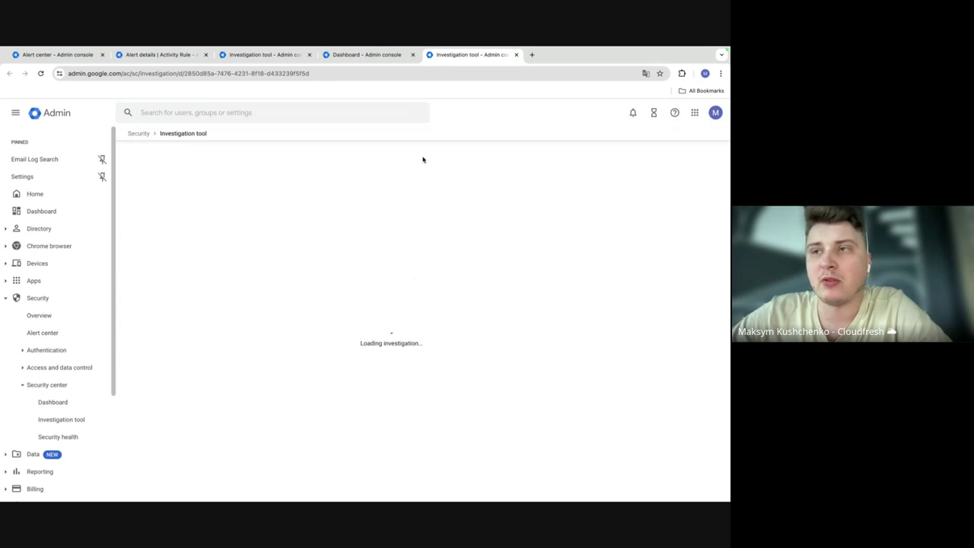
click(376, 57)
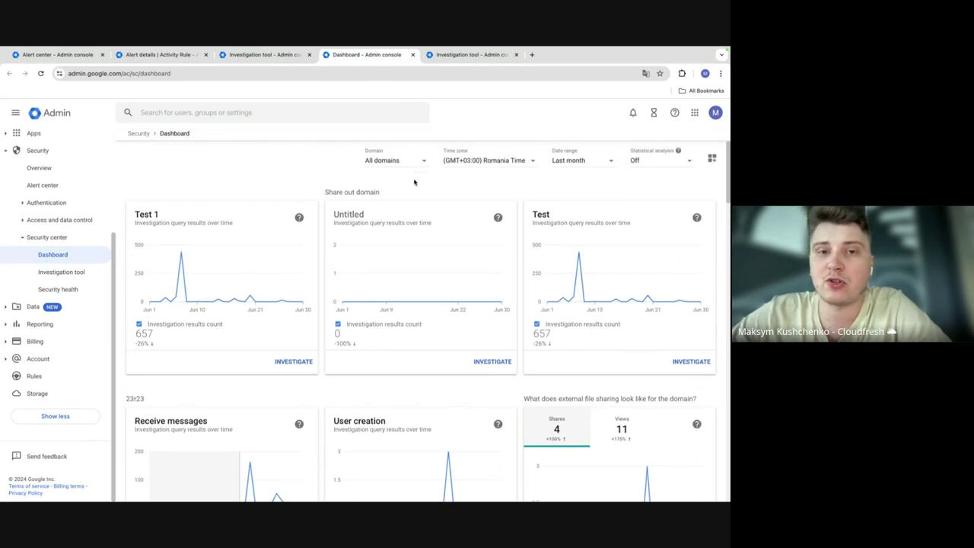
View the dashboard's domain and date range filter options and close them without changing anything.
click(398, 162)
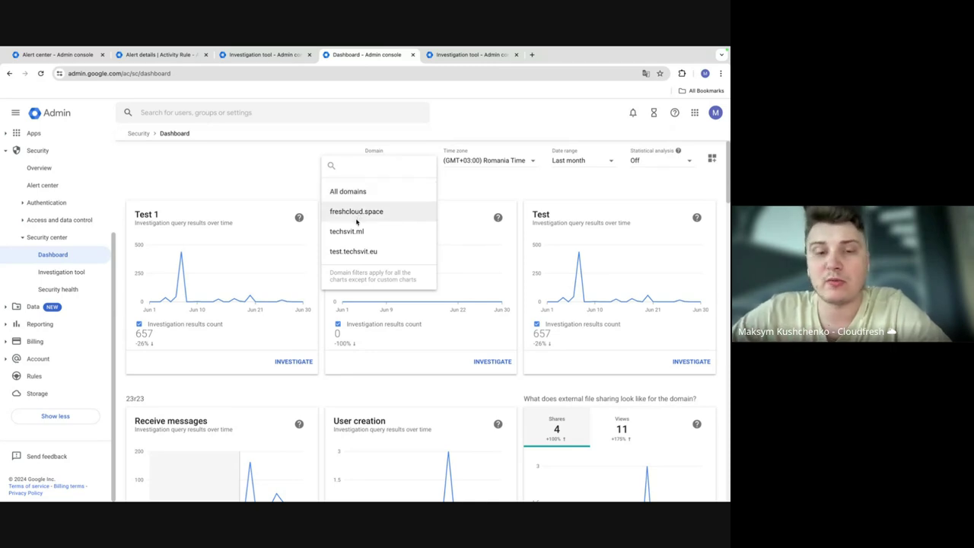
click(469, 188)
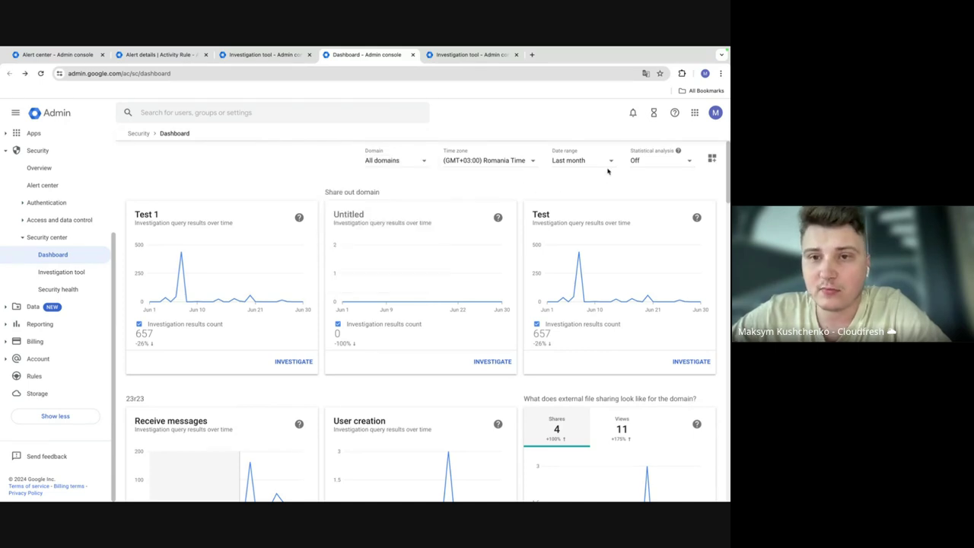
click(584, 162)
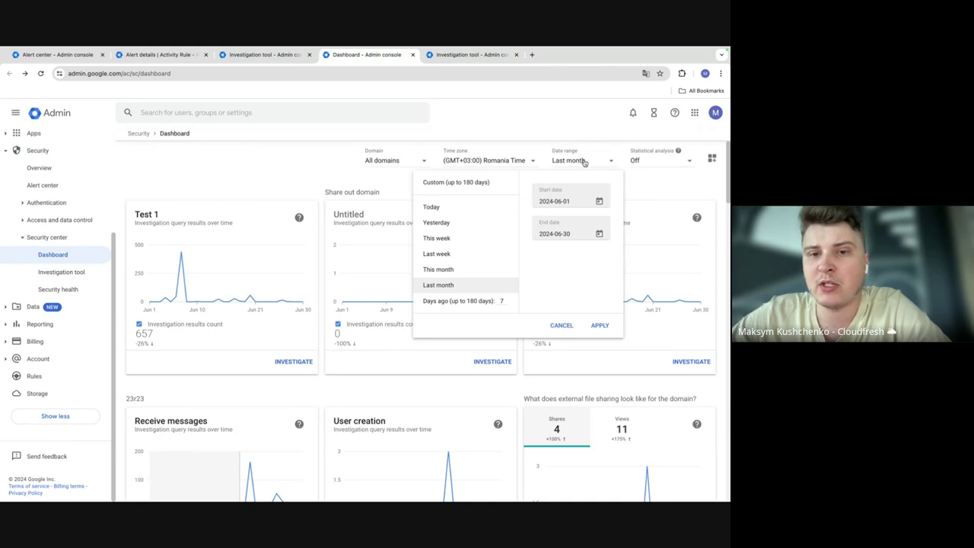
click(310, 169)
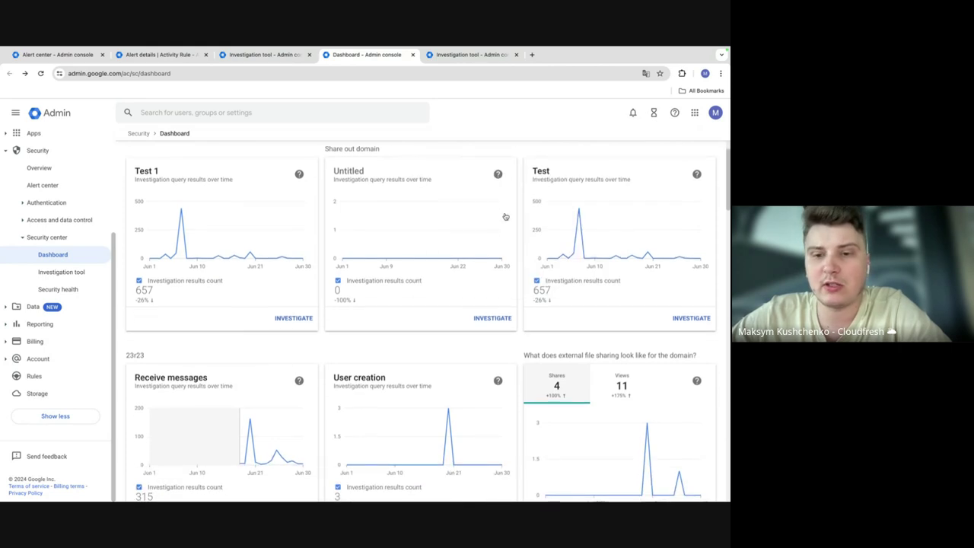
Look through the dashboard charts and open the full report for the domain's external file sharing.
scroll(504, 217, down, 2)
scroll(505, 217, up, 2)
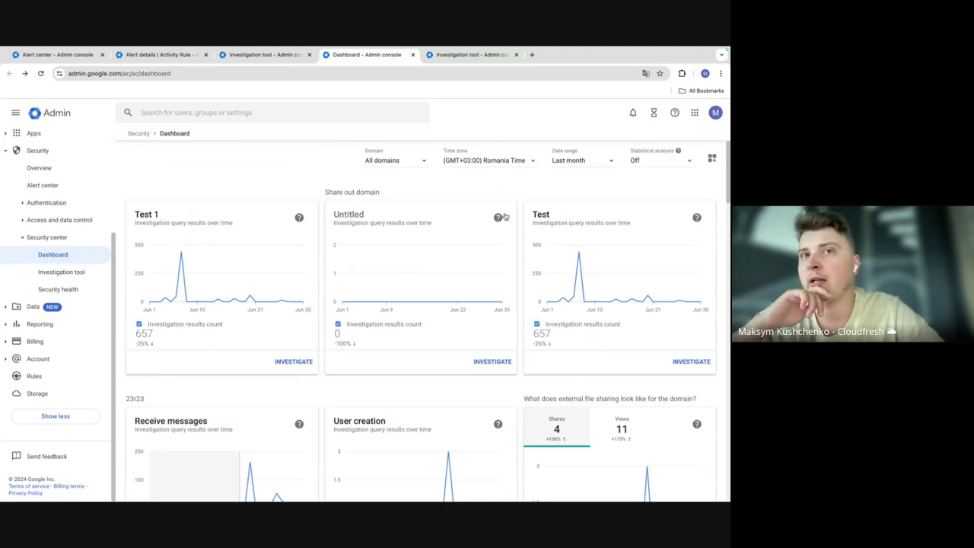
scroll(540, 351, down, 1)
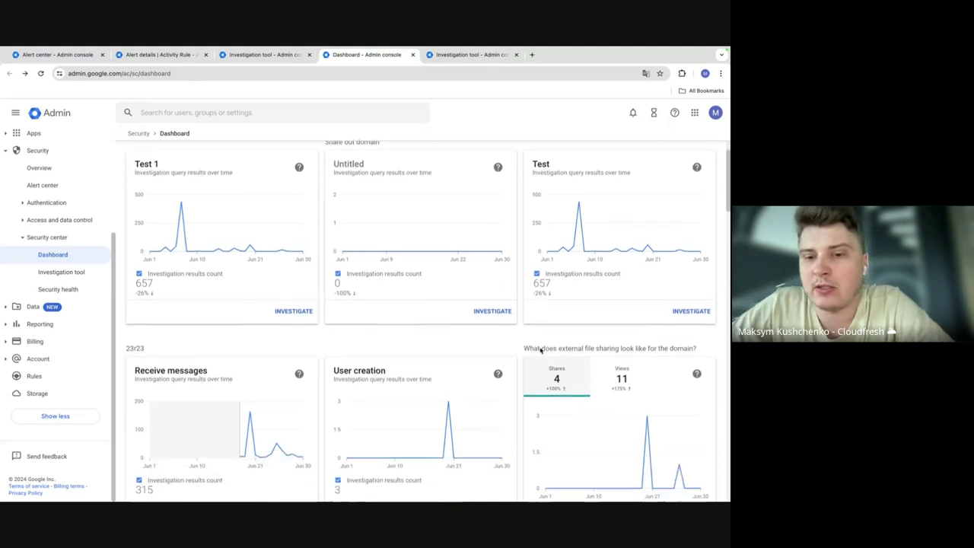
scroll(541, 351, down, 1)
drag(524, 274, 682, 274)
click(682, 274)
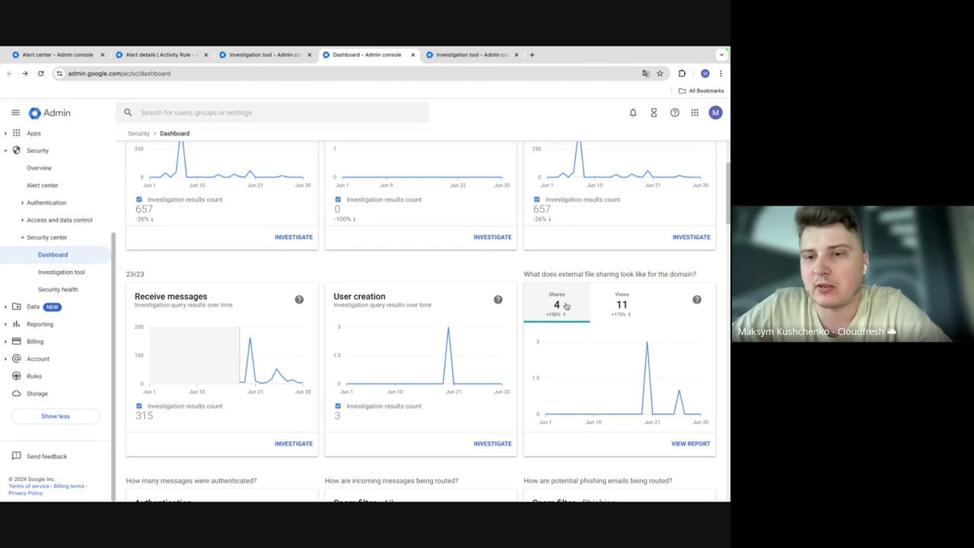
scroll(679, 288, down, 1)
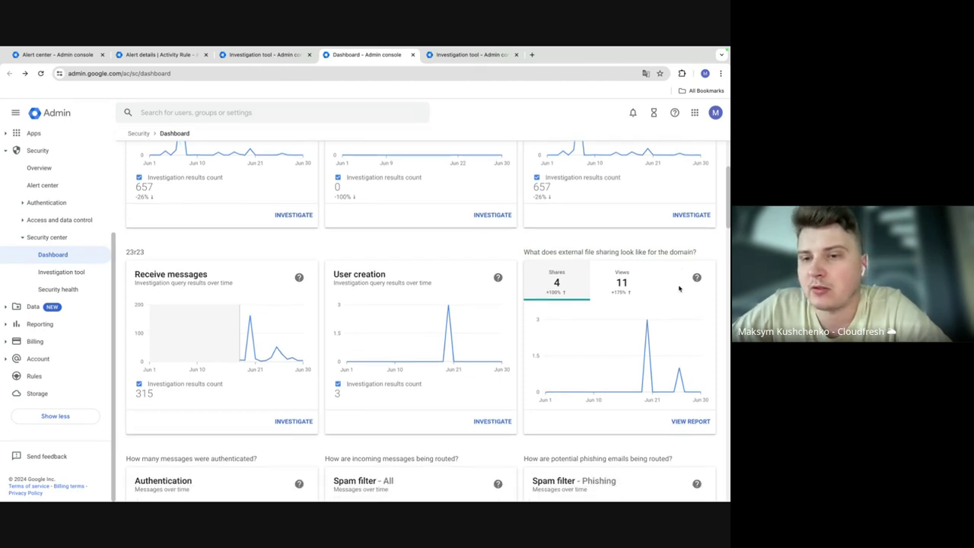
scroll(679, 289, down, 1)
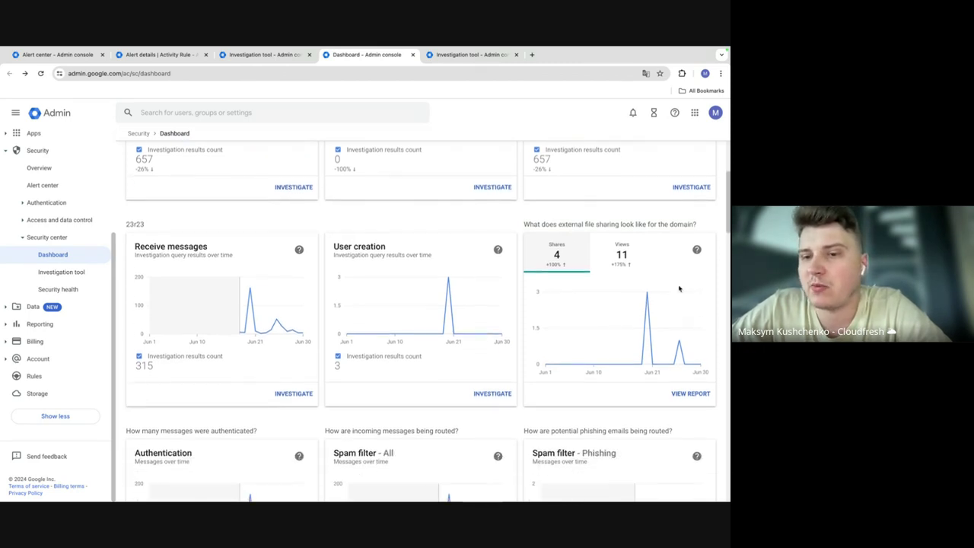
click(691, 394)
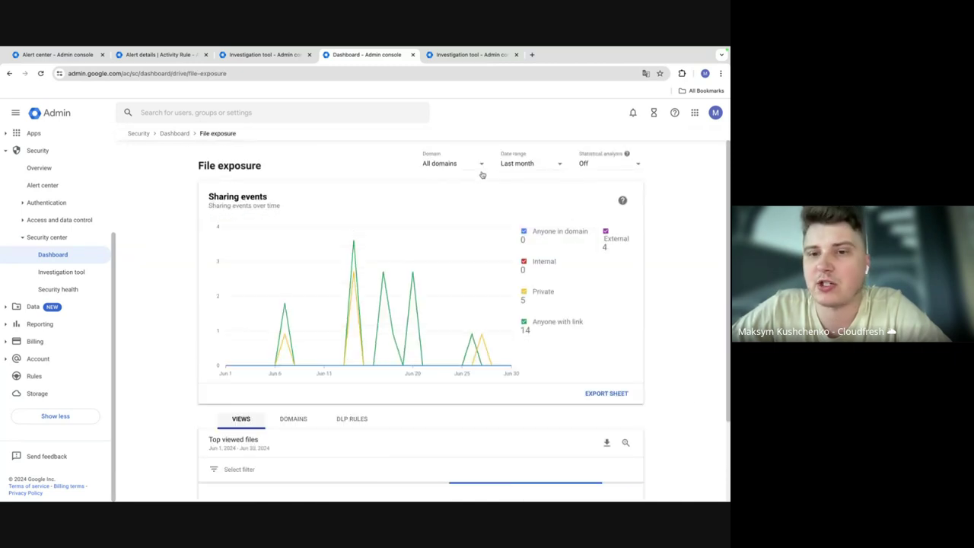
Examine the File exposure report's sharing events by type and the visibility and owners of the top viewed files.
scroll(647, 278, down, 1)
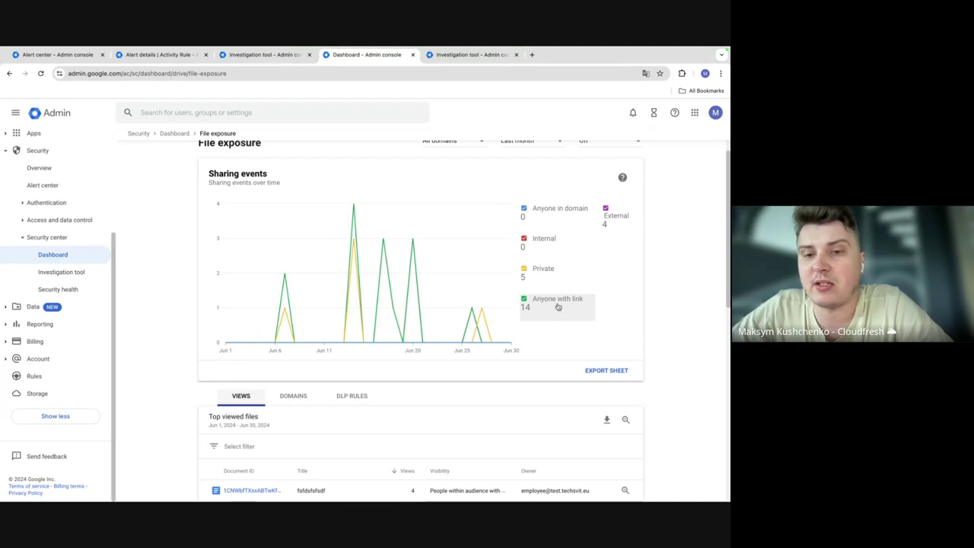
scroll(469, 303, down, 5)
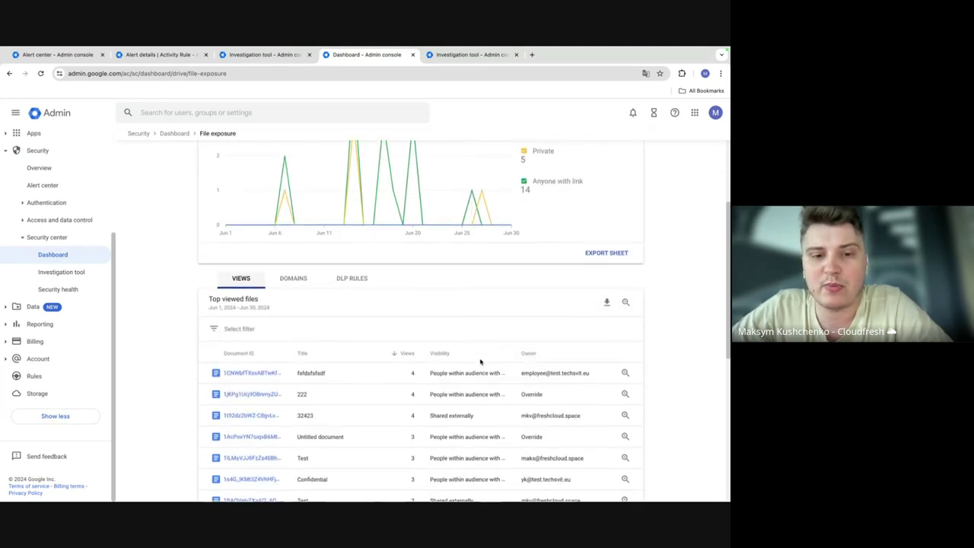
scroll(333, 282, down, 1)
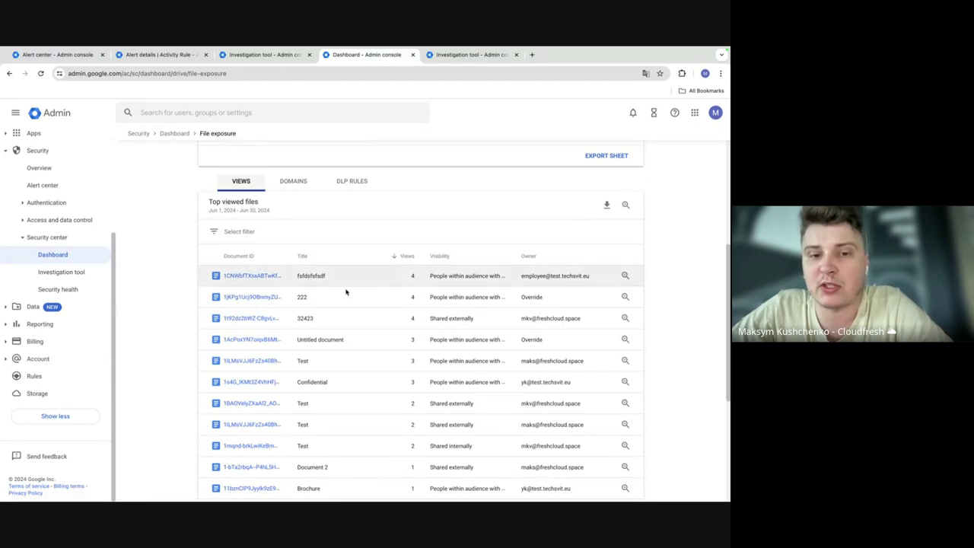
scroll(411, 306, down, 1)
scroll(411, 306, down, 1)
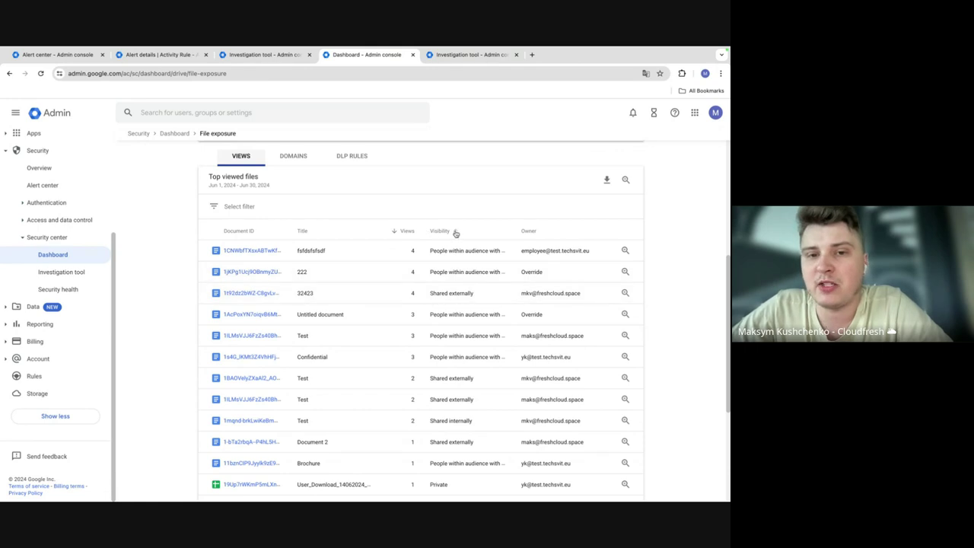
scroll(397, 248, down, 1)
scroll(397, 315, up, 2)
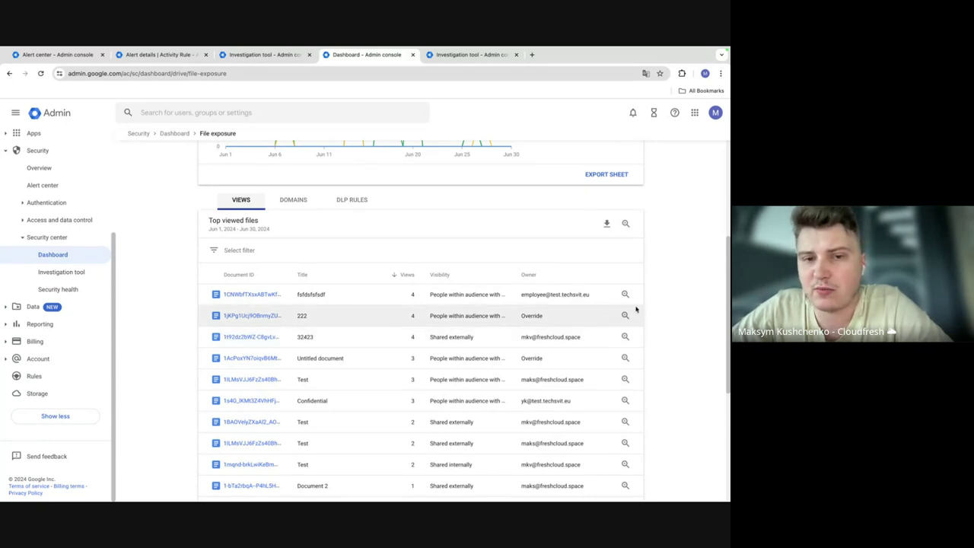
scroll(634, 305, down, 5)
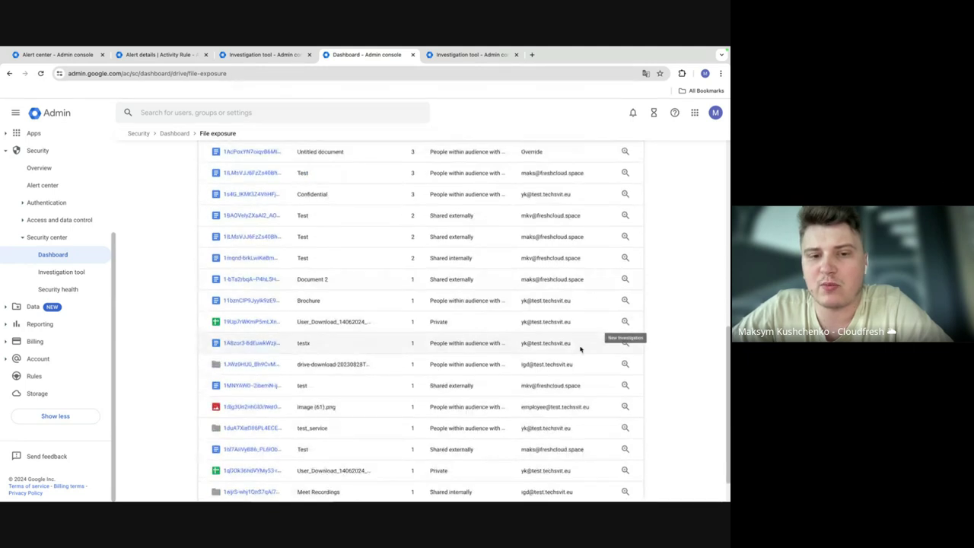
Review the sharing events chart at the start of the File exposure report and return to the security dashboard.
scroll(582, 350, up, 3)
scroll(587, 356, up, 2)
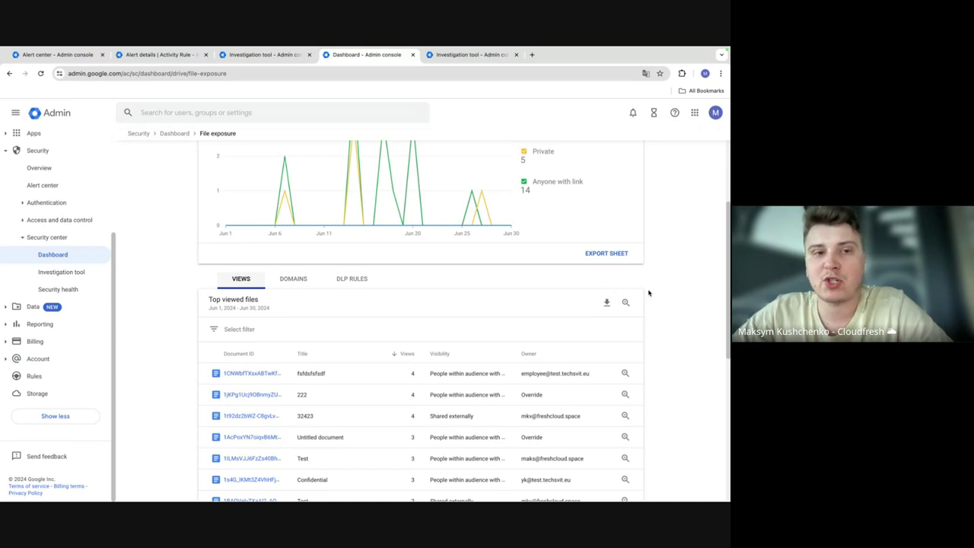
scroll(649, 293, up, 2)
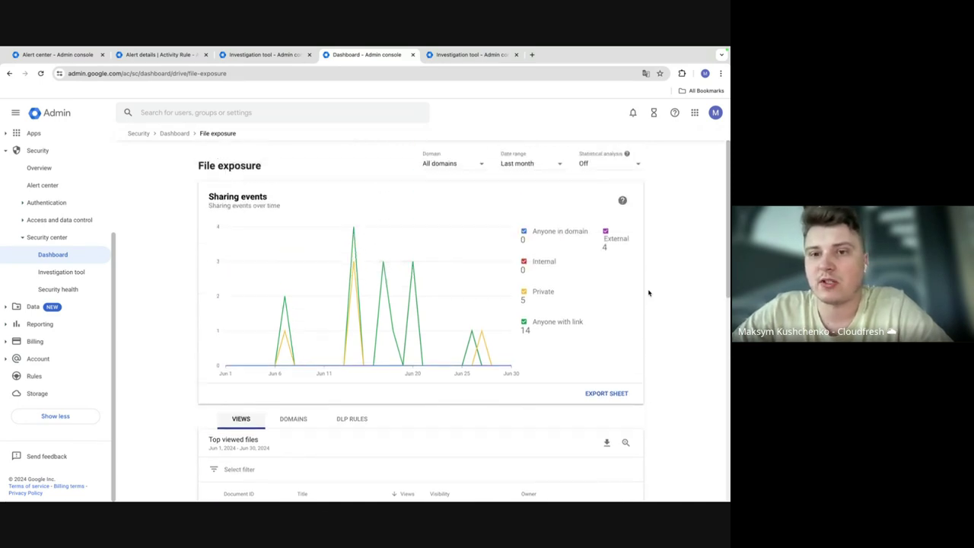
scroll(649, 293, down, 1)
scroll(648, 289, up, 1)
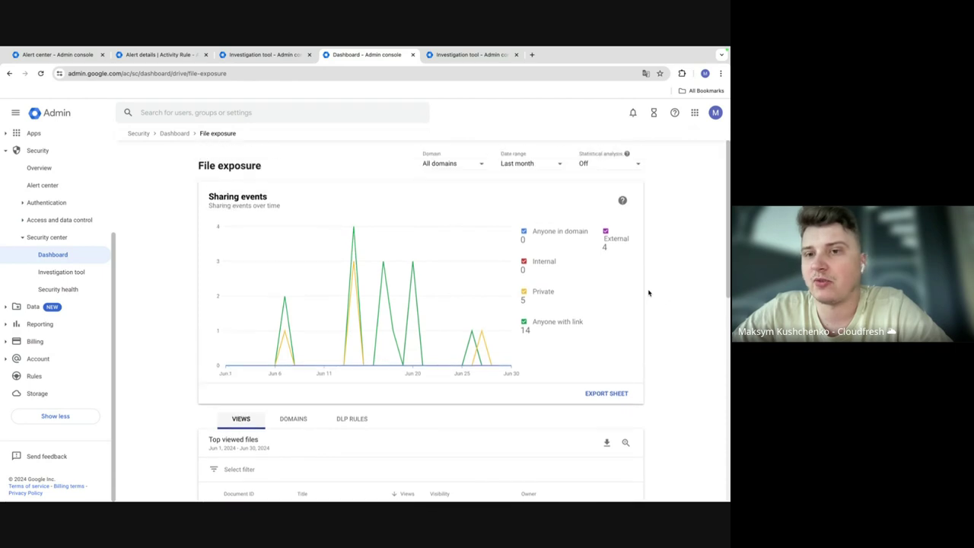
key(alt+Left)
Examine the dashboard charts on malware, suspicious attachments, spoofing, device events, OAuth grants to apps and failed user login attempts.
scroll(500, 263, down, 8)
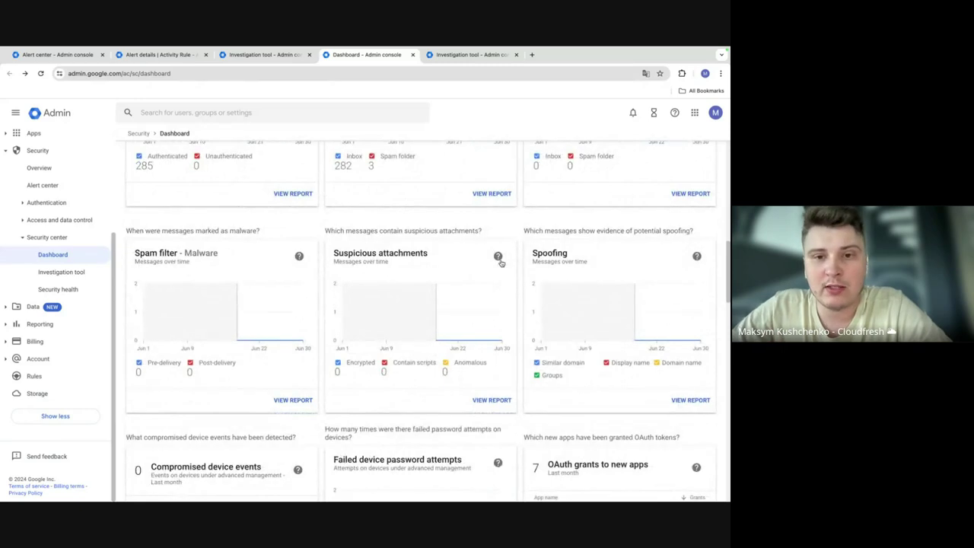
scroll(500, 262, down, 3)
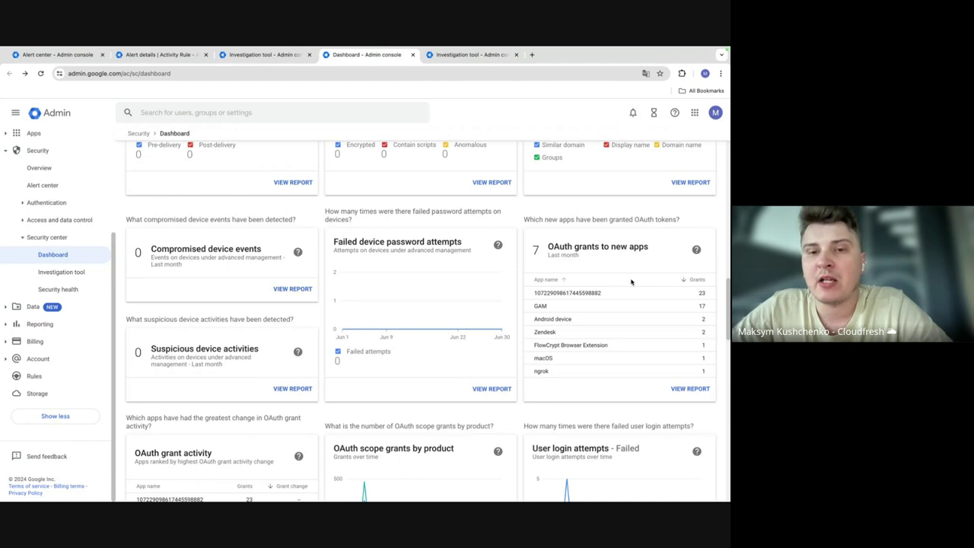
scroll(633, 276, down, 1)
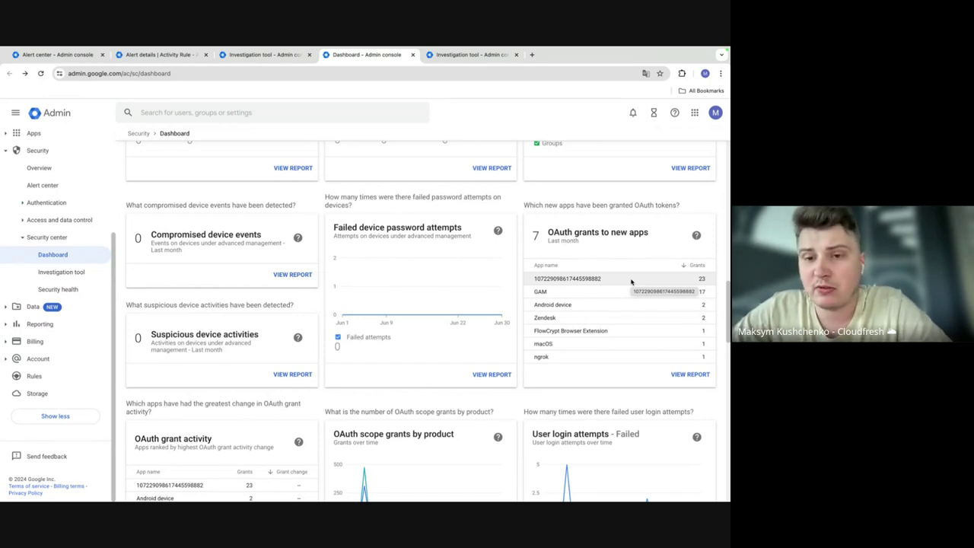
scroll(594, 308, down, 2)
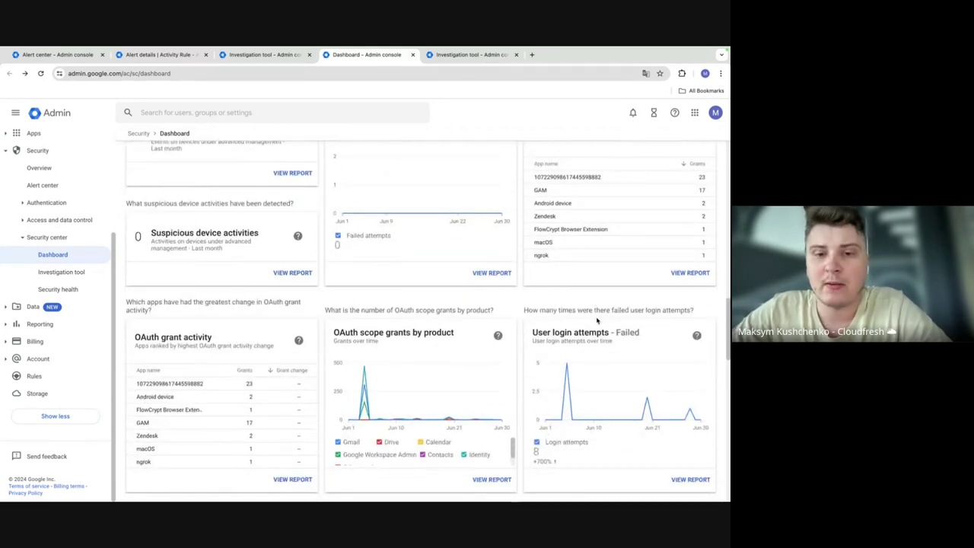
scroll(597, 320, up, 1)
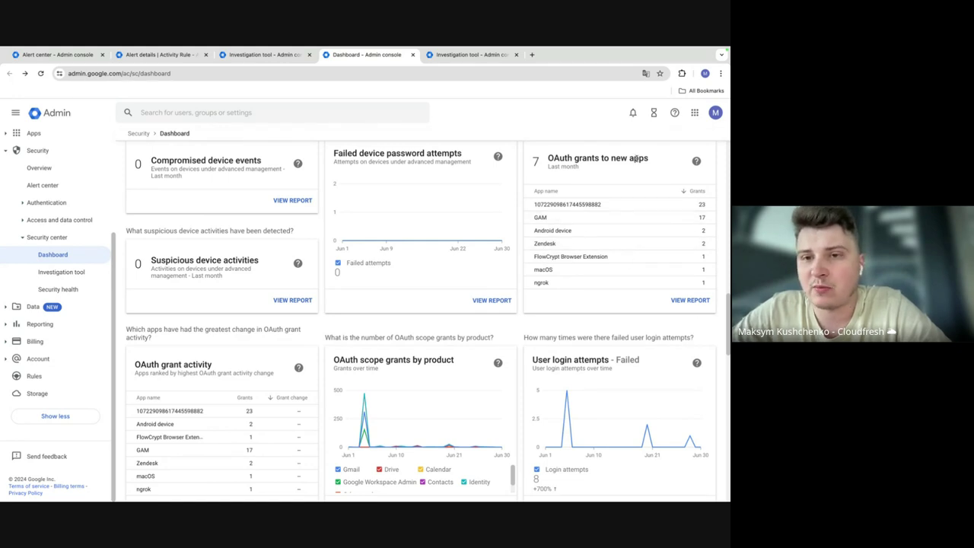
scroll(568, 225, down, 2)
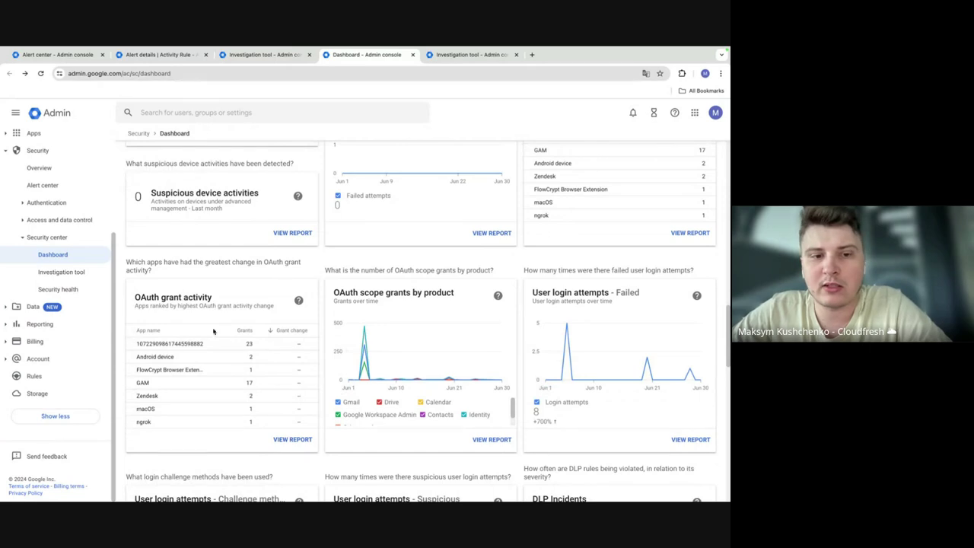
scroll(261, 344, up, 4)
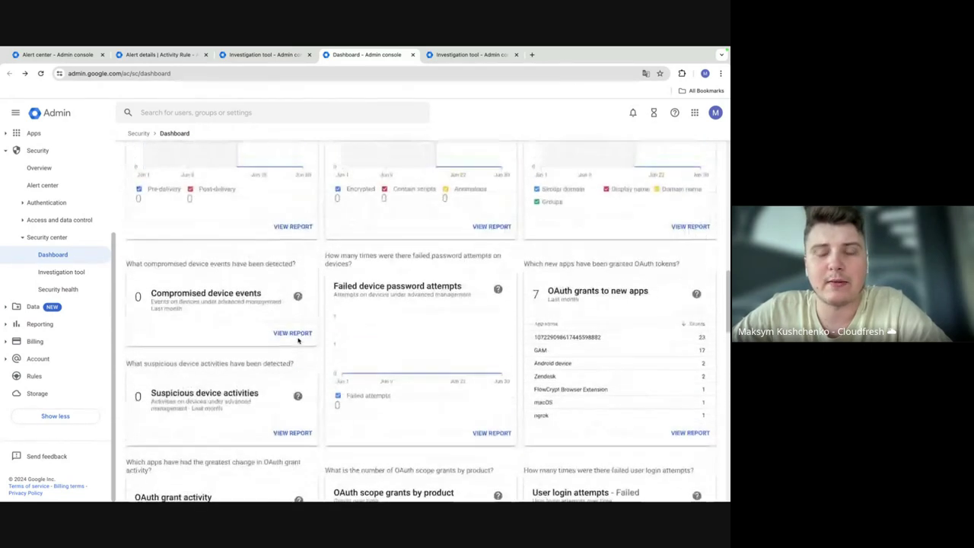
scroll(298, 341, up, 3)
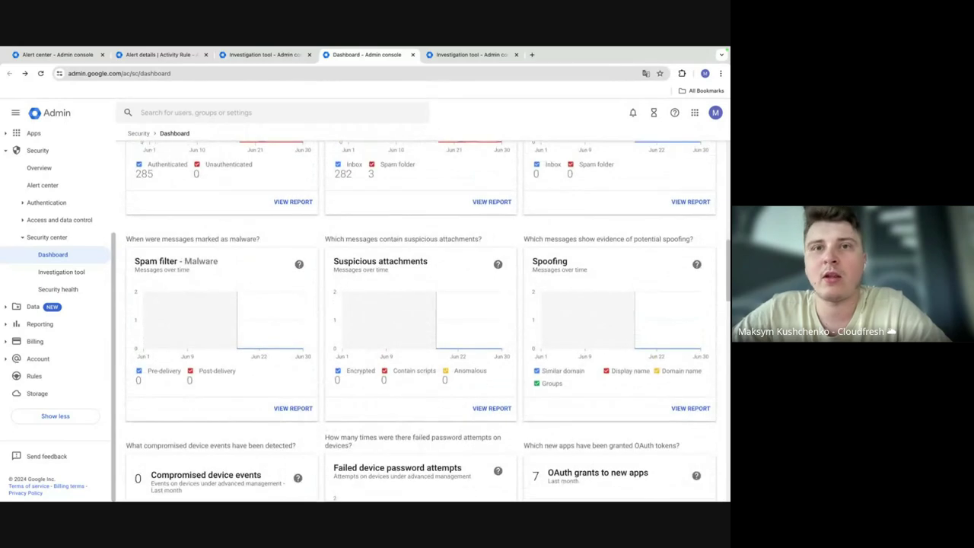